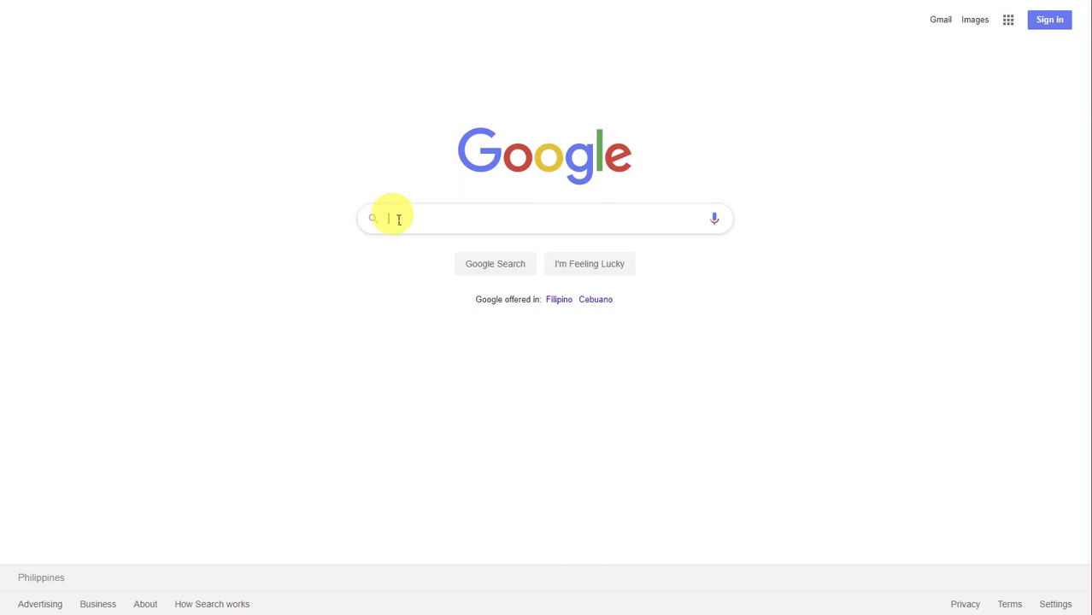
- Search Google for "nox emulator" and download the NoxPlayer installer from the official bignox.com site
{"action": "left_click", "coordinate": [398, 220]}
{"action": "type", "text": "nox emul"}
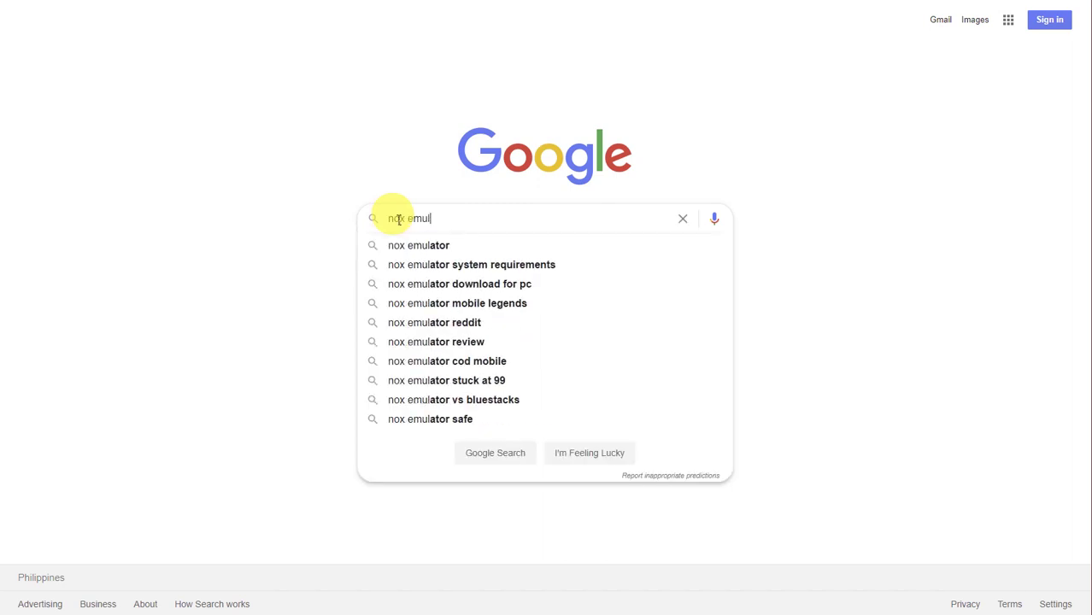
{"action": "type", "text": "ator"}
{"action": "key", "text": "Return"}
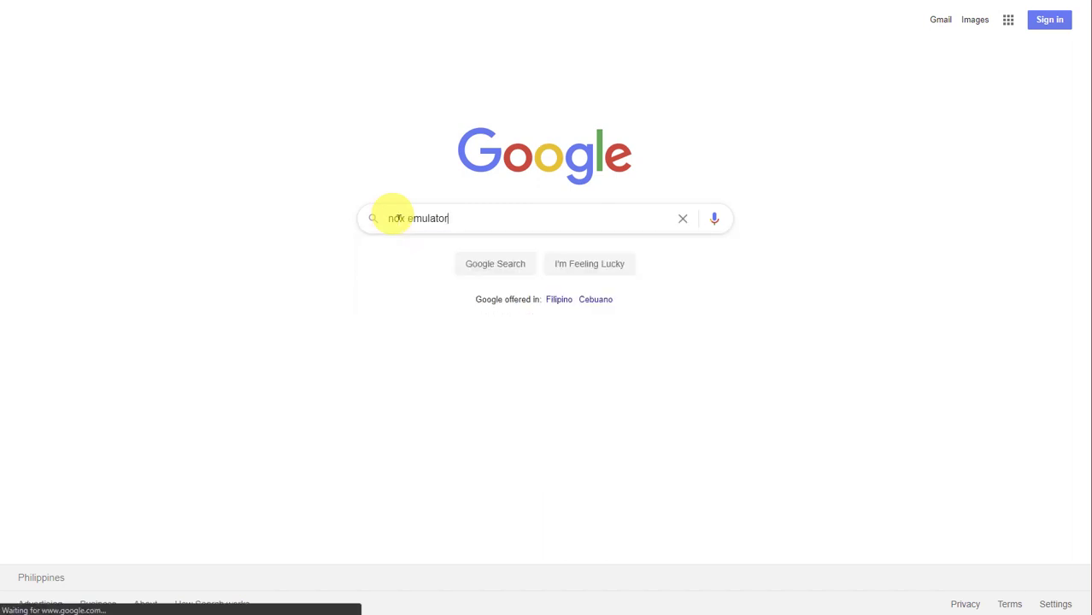
{"action": "scroll", "coordinate": [256, 220], "scroll_direction": "down", "scroll_amount": 1}
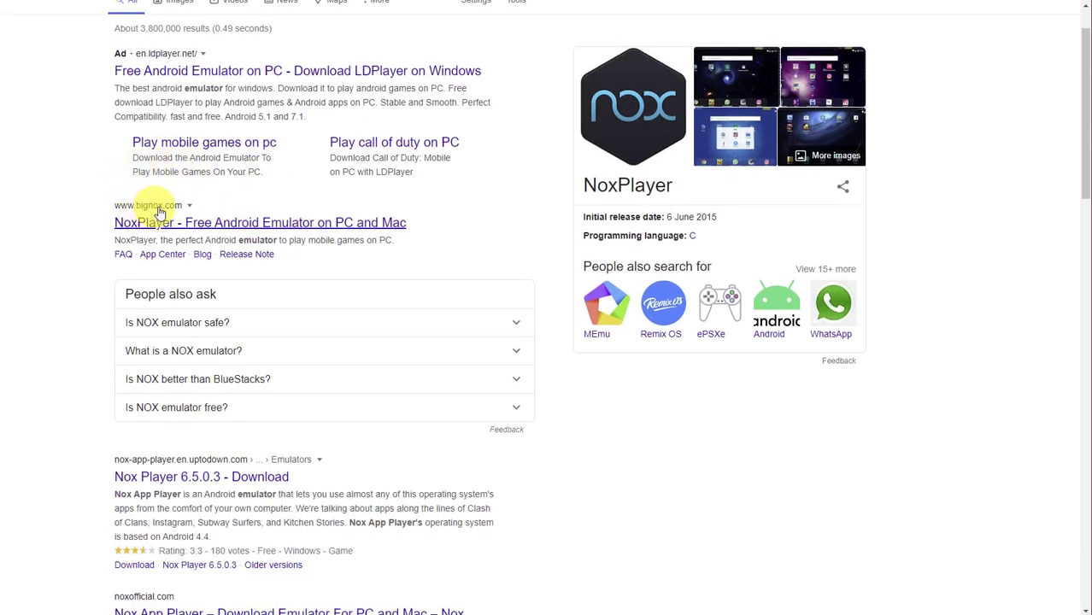
{"action": "left_click", "coordinate": [282, 222]}
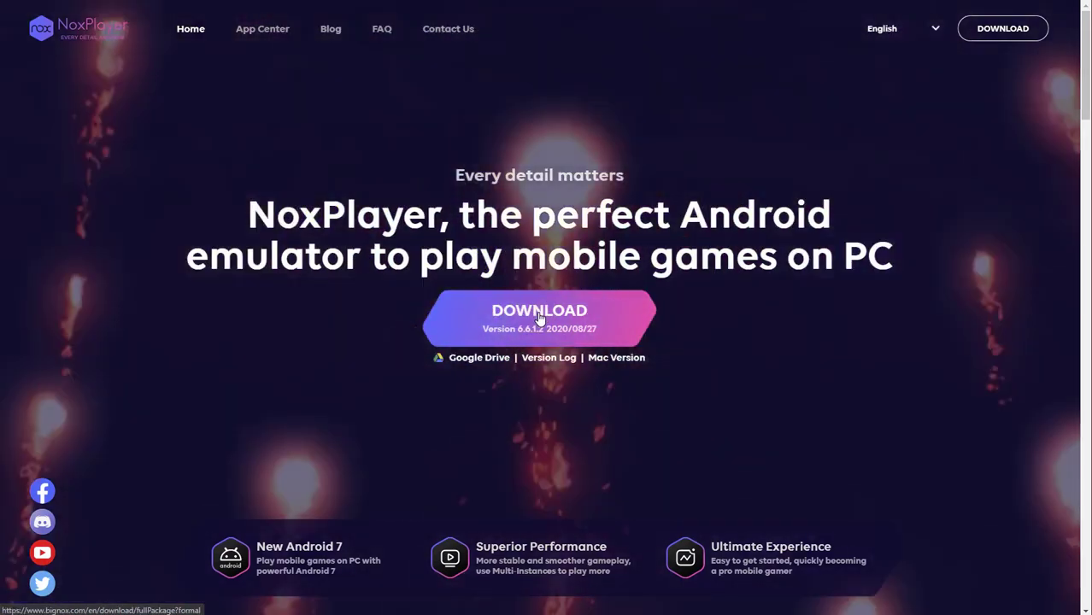
{"action": "left_click", "coordinate": [539, 319]}
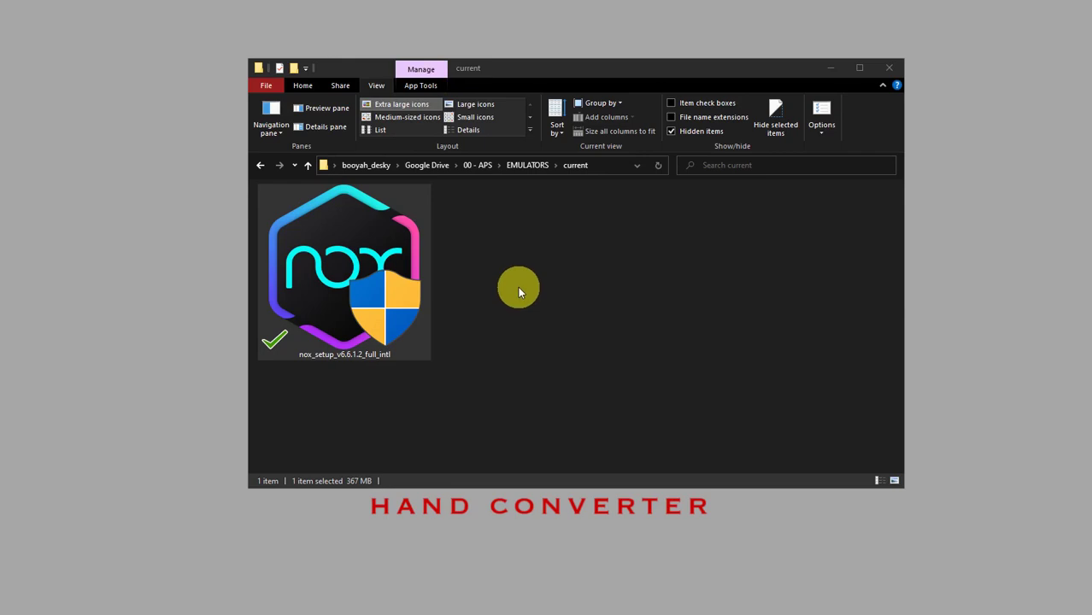
- Run the nox_setup_v6.6.1.2_full_intl installer and install NoxPlayer, minimizing the folder window to keep the setup in view
{"action": "double_click", "coordinate": [344, 304]}
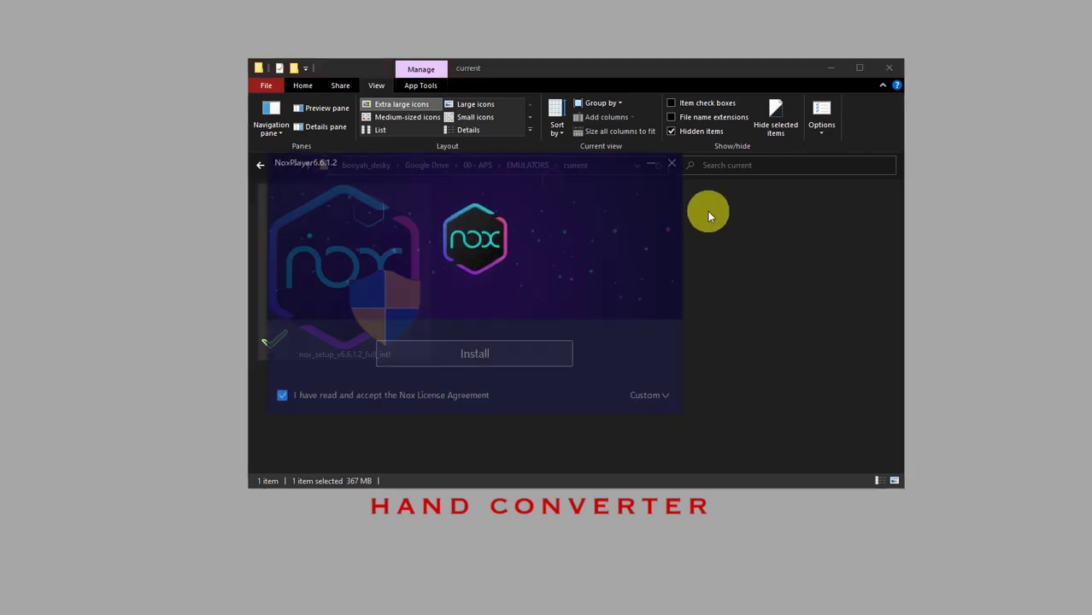
{"action": "left_click", "coordinate": [831, 72]}
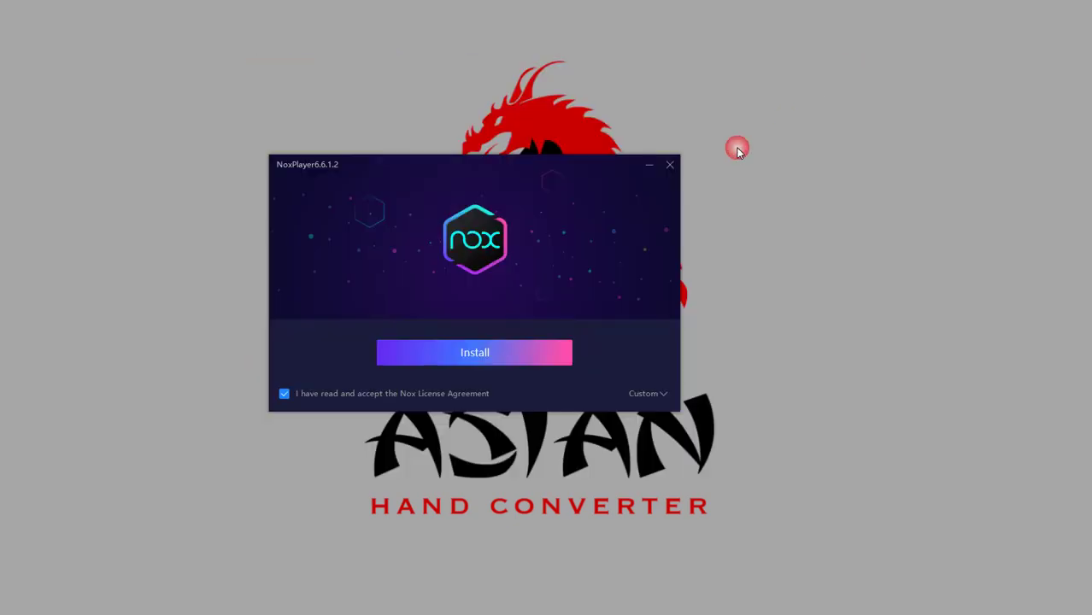
{"action": "left_click", "coordinate": [463, 351]}
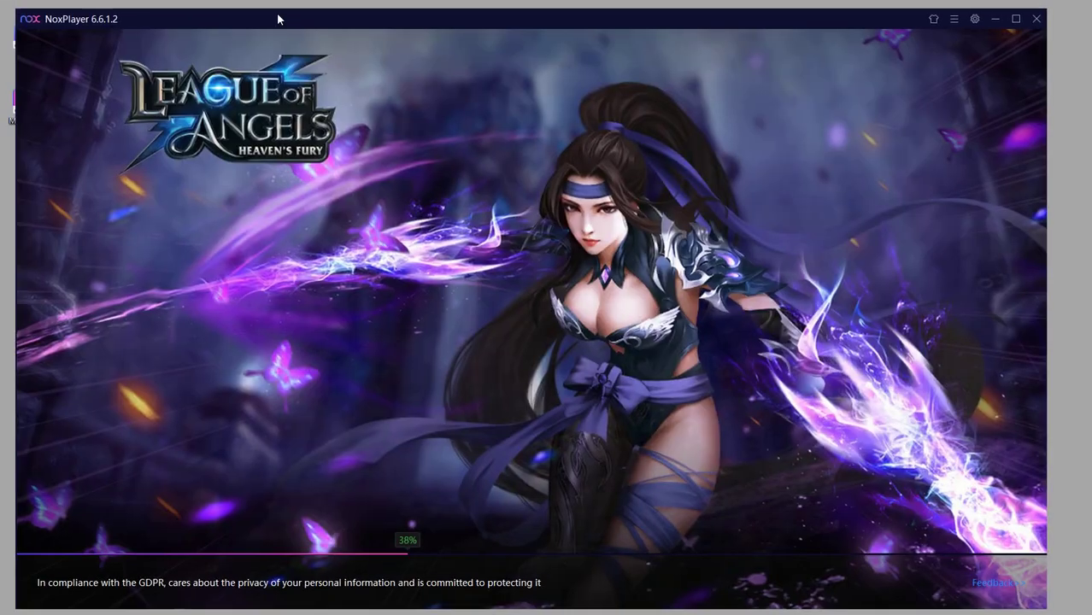
{"action": "left_click_drag", "start_coordinate": [275, 19], "coordinate": [290, 19]}
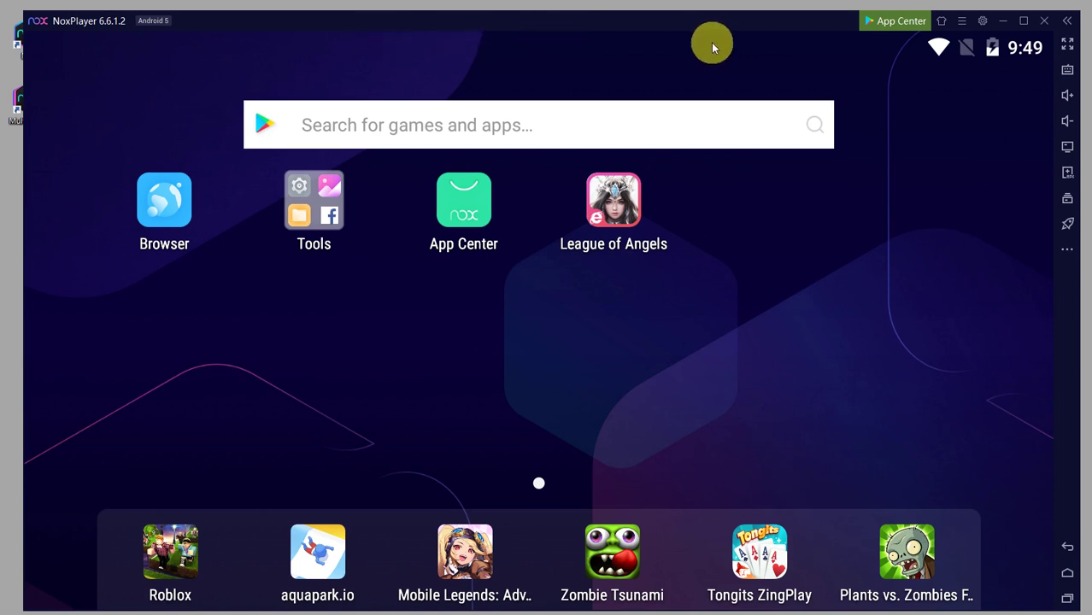
- Set the emulator's resolution to Mobile phone 1080x1920 in the performance settings and save the settings
{"action": "left_click", "coordinate": [982, 22]}
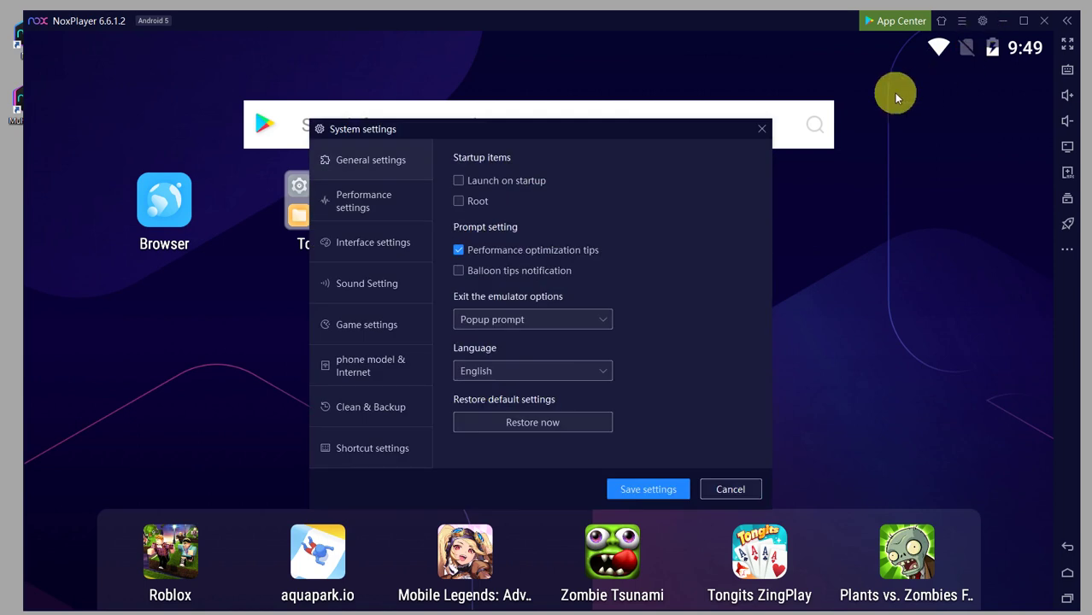
{"action": "left_click", "coordinate": [371, 201]}
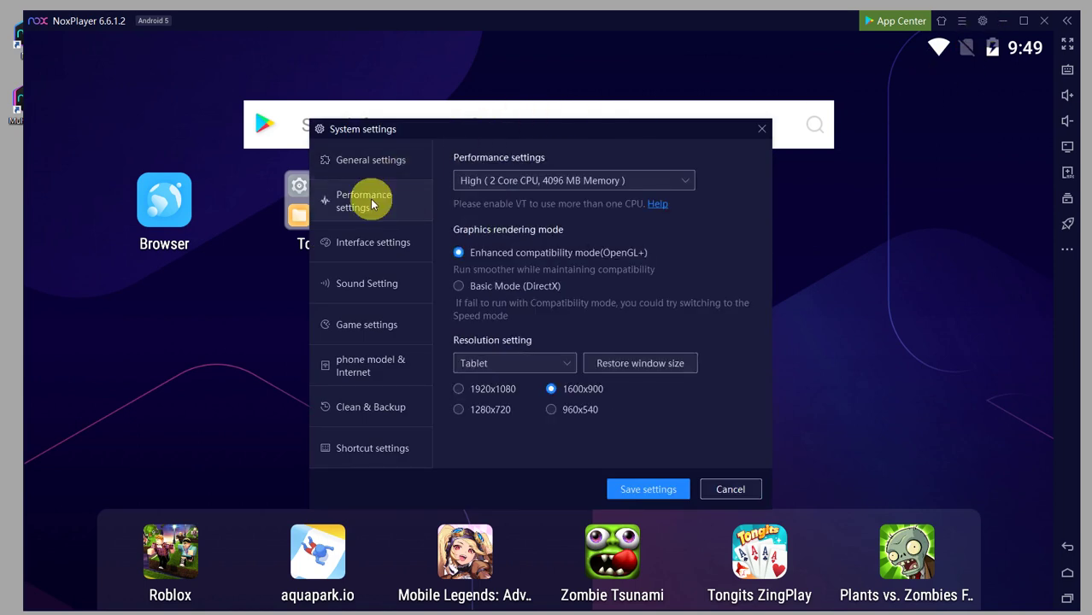
{"action": "left_click", "coordinate": [503, 364]}
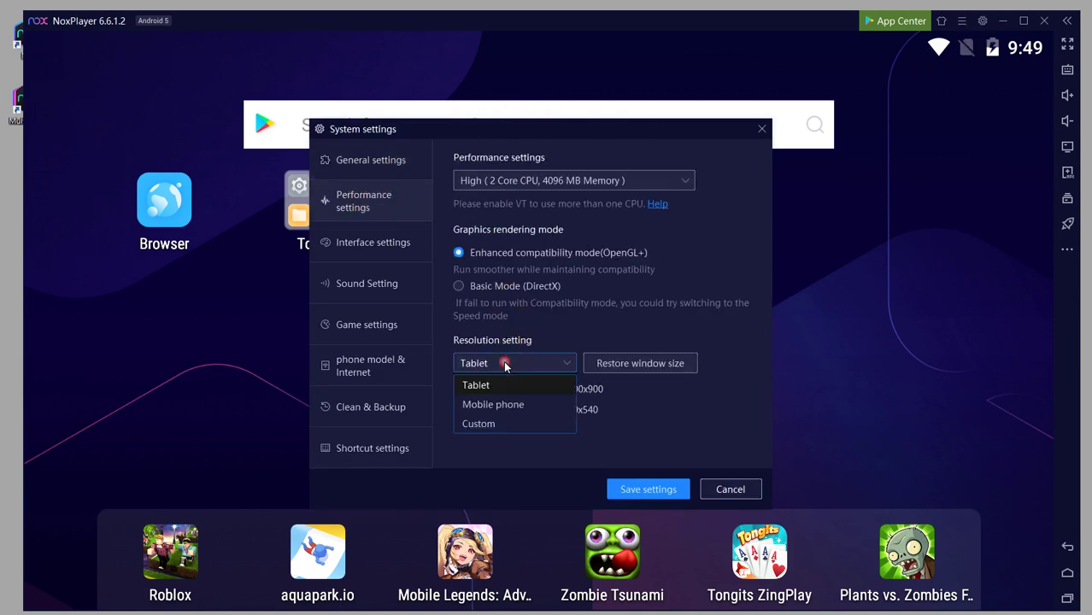
{"action": "left_click", "coordinate": [511, 405]}
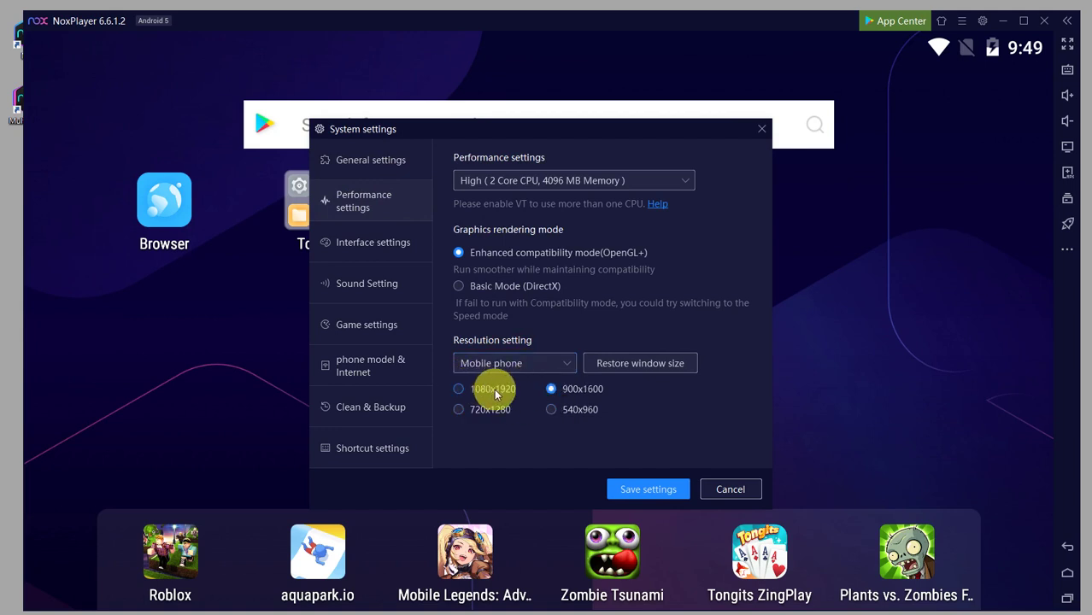
{"action": "left_click", "coordinate": [493, 390]}
{"action": "left_click", "coordinate": [644, 486]}
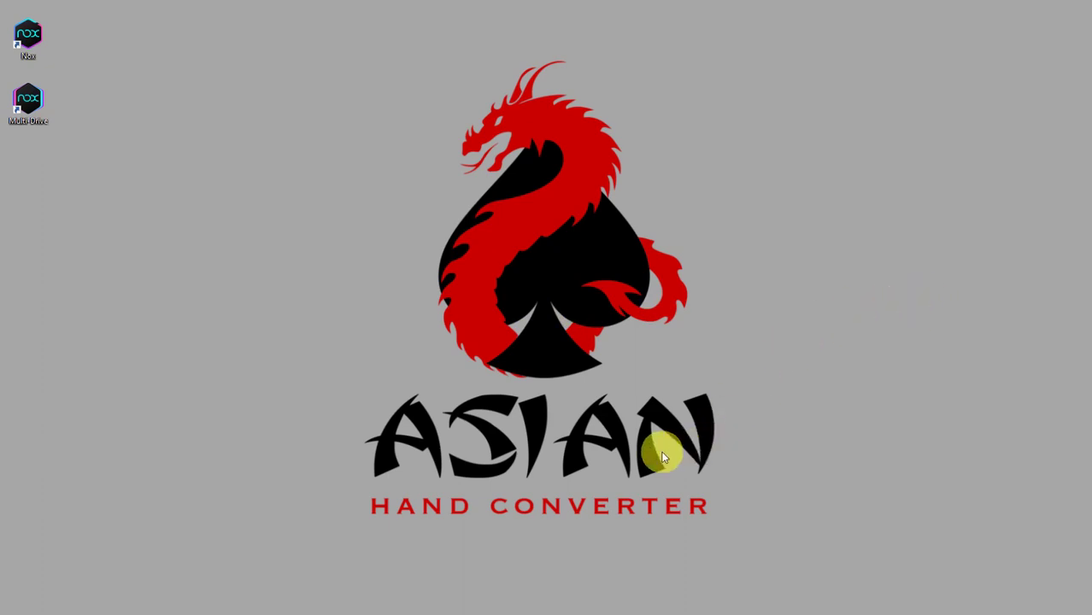
- Switch to the web browser, search Google for "red dragon poker" and dismiss the downloads bar
{"action": "mouse_move", "coordinate": [503, 611]}
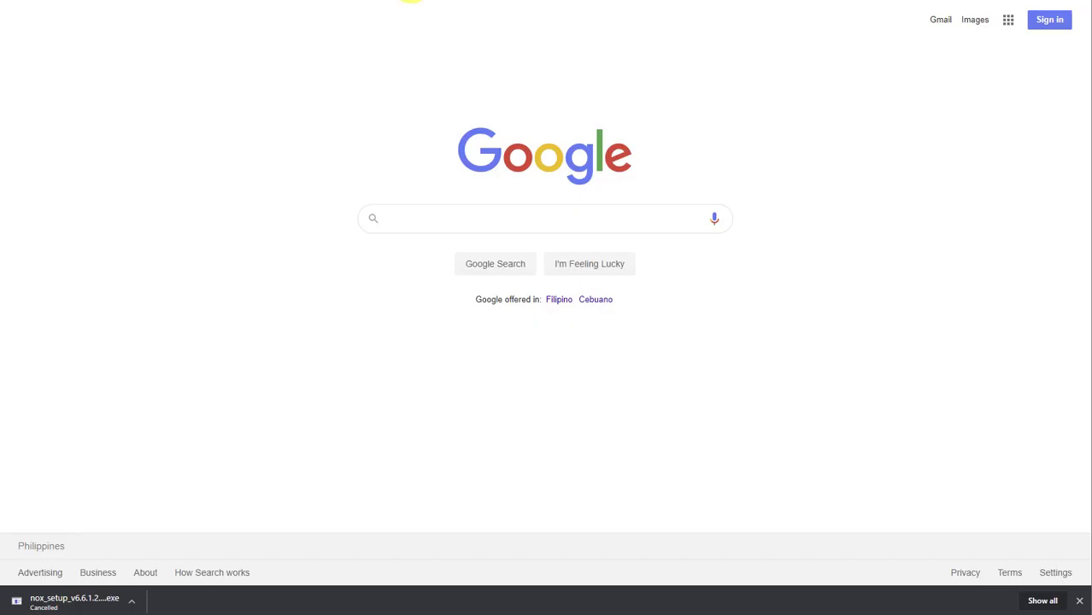
{"action": "left_click", "coordinate": [471, 229]}
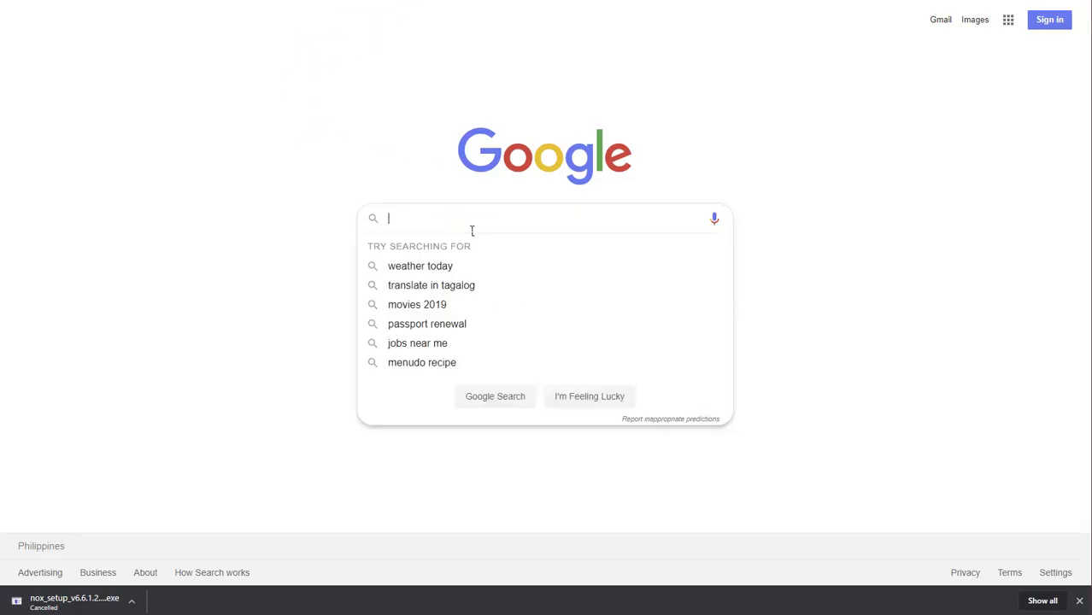
{"action": "type", "text": "red dragon poker"}
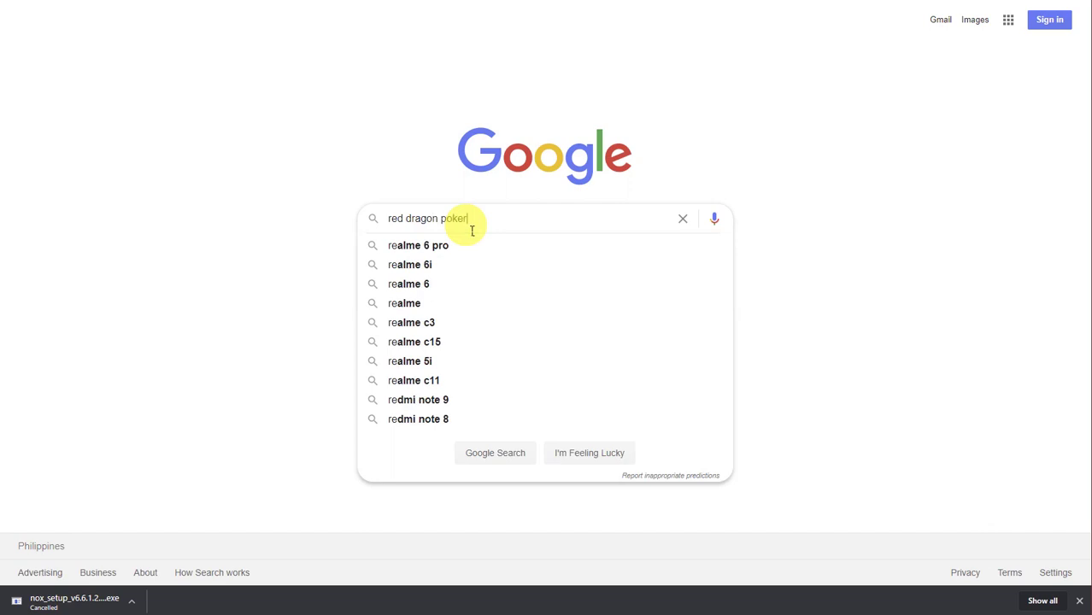
{"action": "key", "text": "Return"}
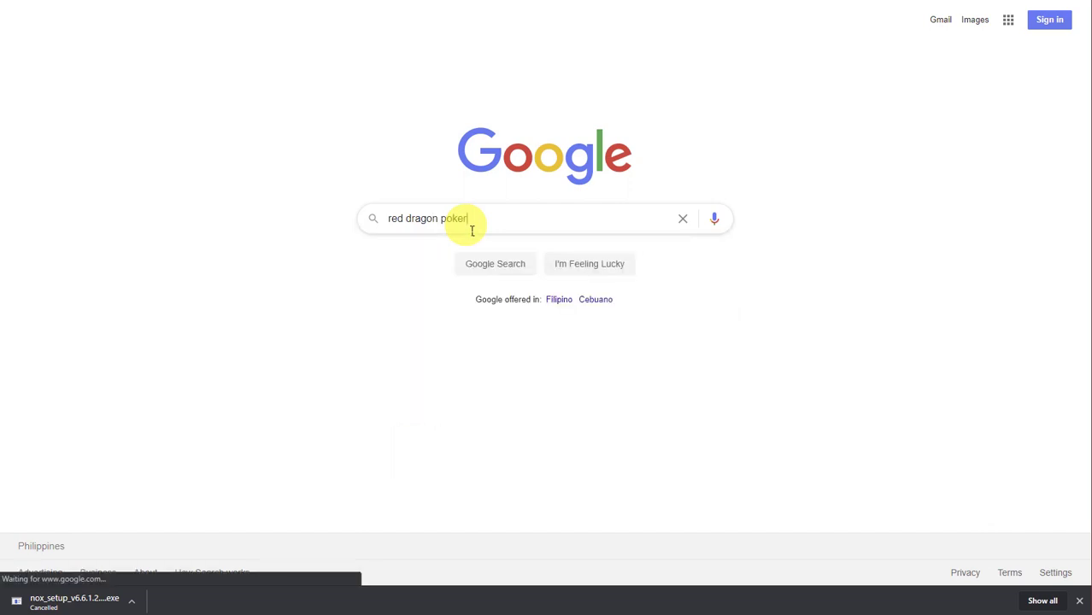
{"action": "left_click", "coordinate": [1079, 601]}
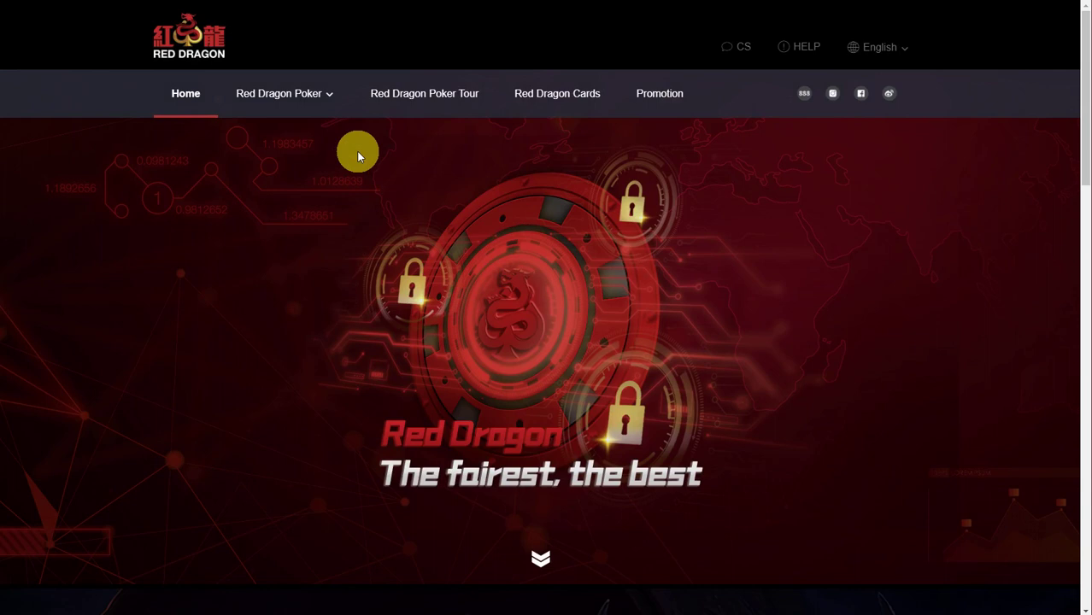
- Go to the Red Dragon Poker App page and download the Android APK using the Main/Overseas link
{"action": "mouse_move", "coordinate": [316, 98]}
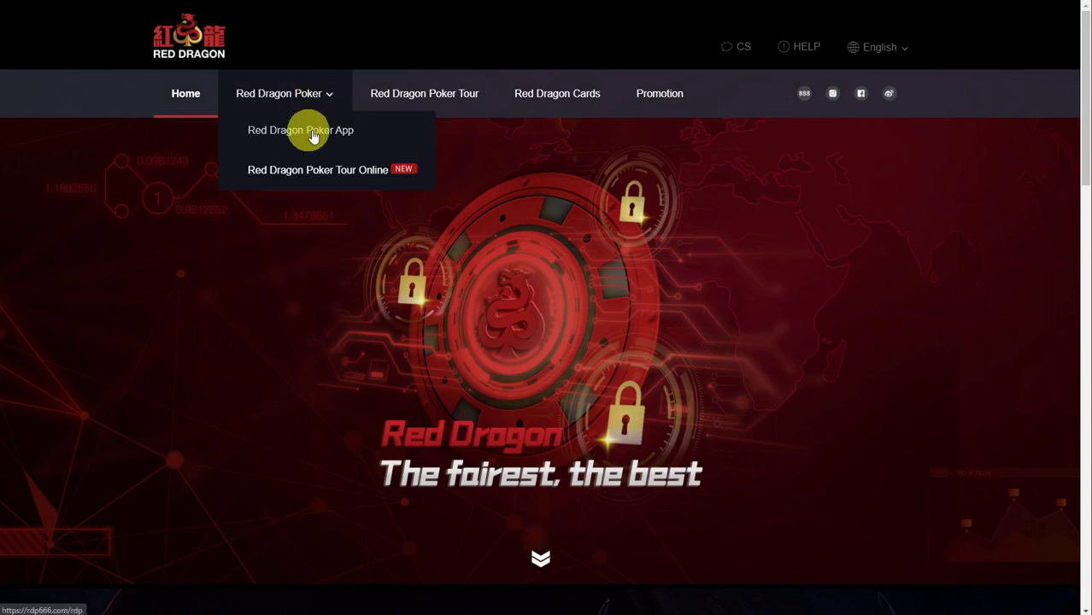
{"action": "left_click", "coordinate": [313, 137]}
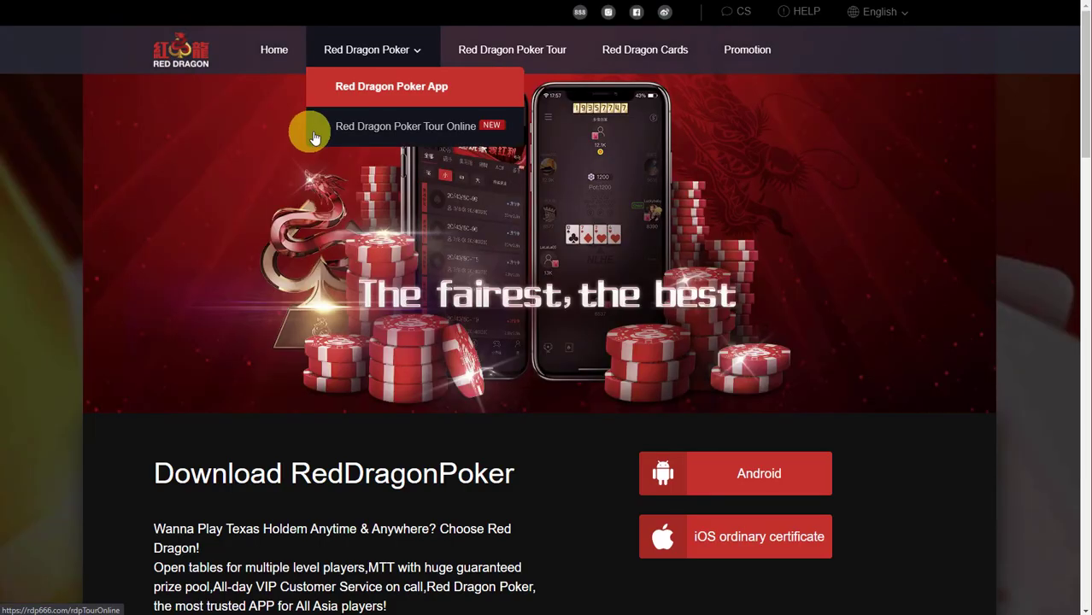
{"action": "scroll", "coordinate": [905, 231], "scroll_direction": "down", "scroll_amount": 2}
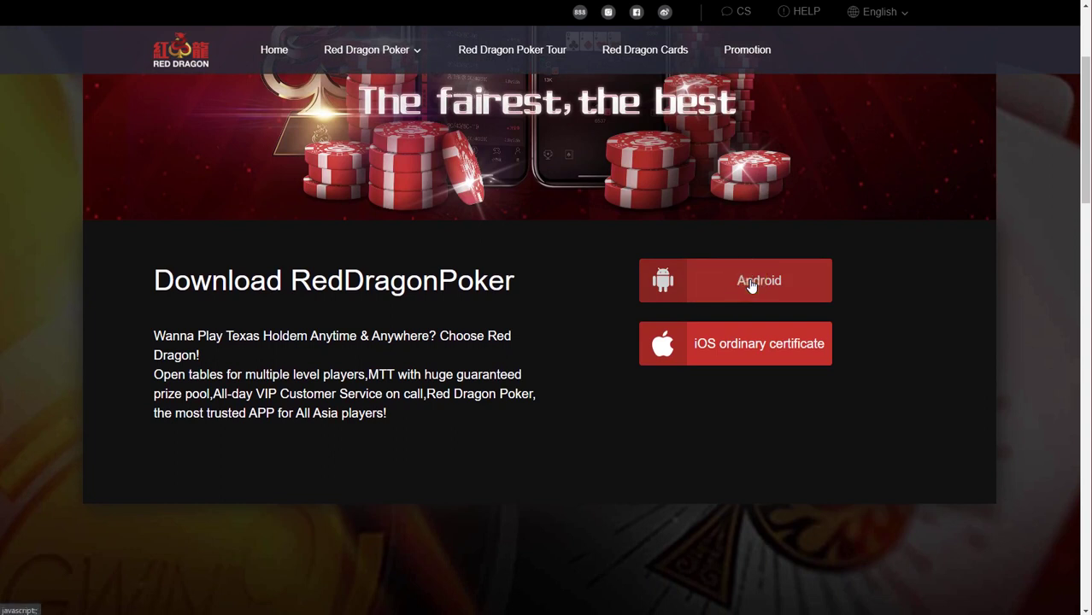
{"action": "left_click", "coordinate": [750, 284]}
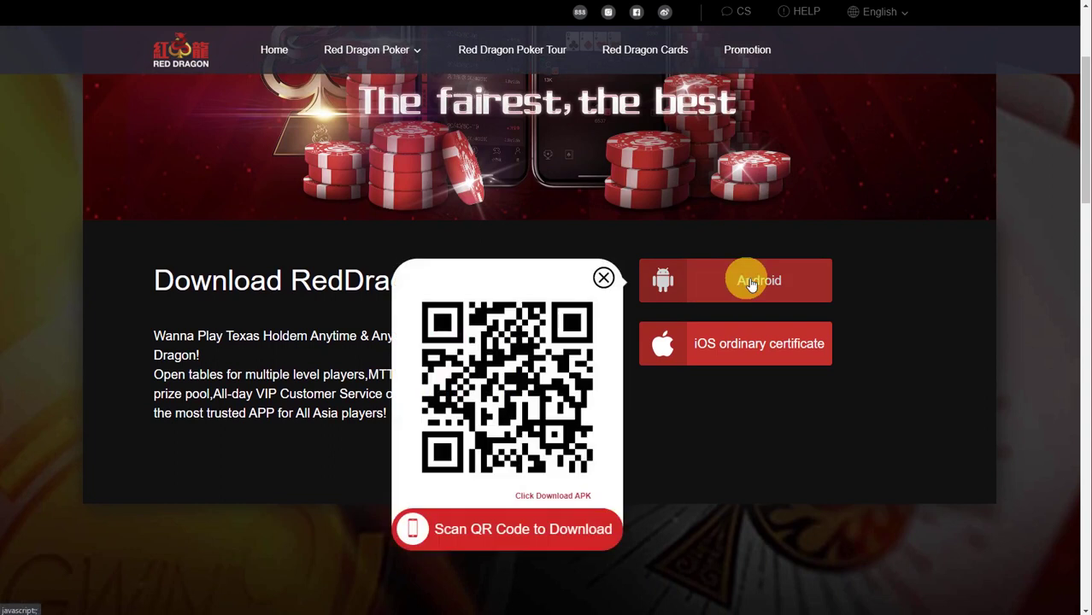
{"action": "left_click", "coordinate": [555, 500]}
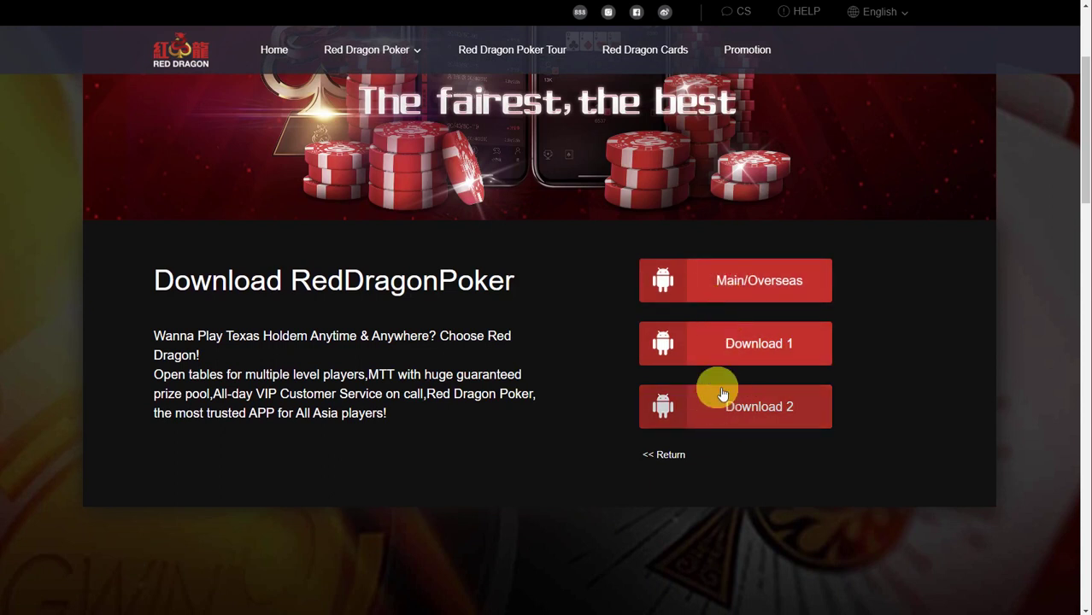
{"action": "left_click", "coordinate": [725, 282]}
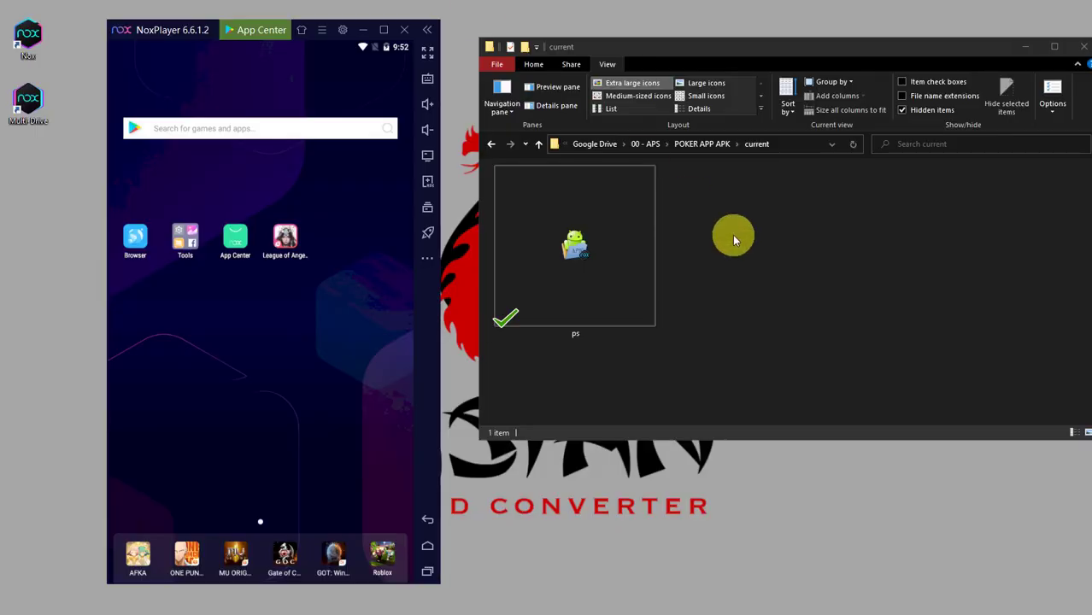
- Install the ps APK from the current folder into NoxPlayer and return to the emulator's home screen
{"action": "left_click", "coordinate": [594, 247]}
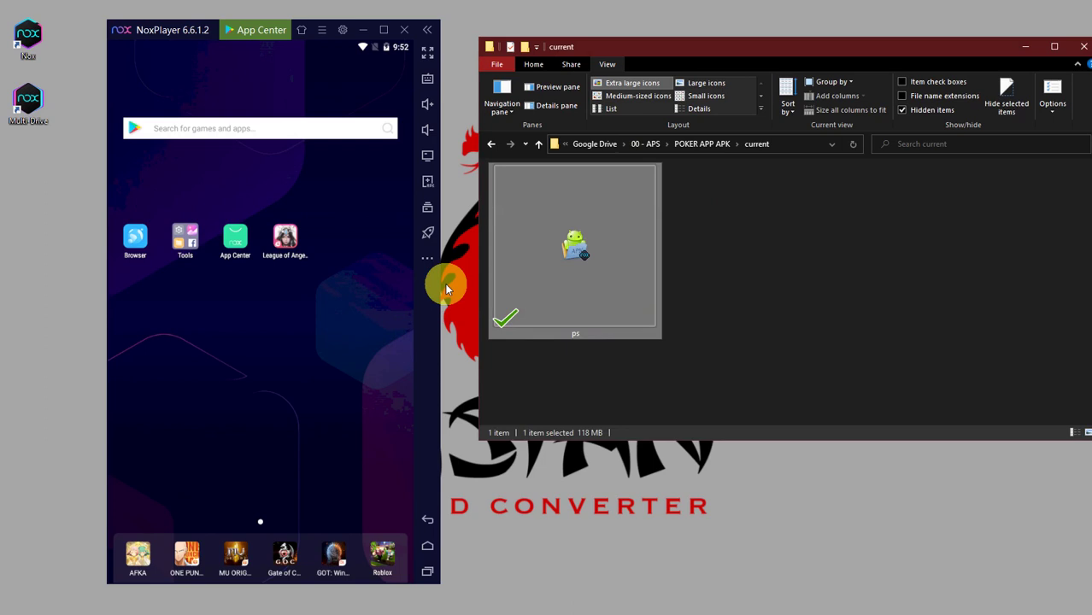
{"action": "left_click_drag", "start_coordinate": [603, 246], "coordinate": [338, 277]}
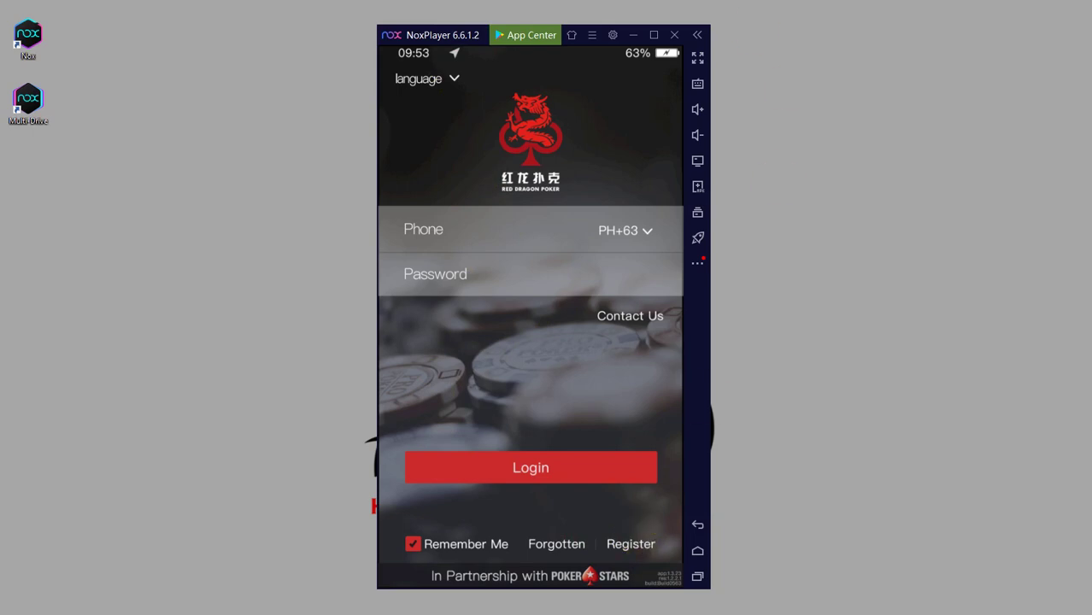
{"action": "left_click", "coordinate": [697, 552]}
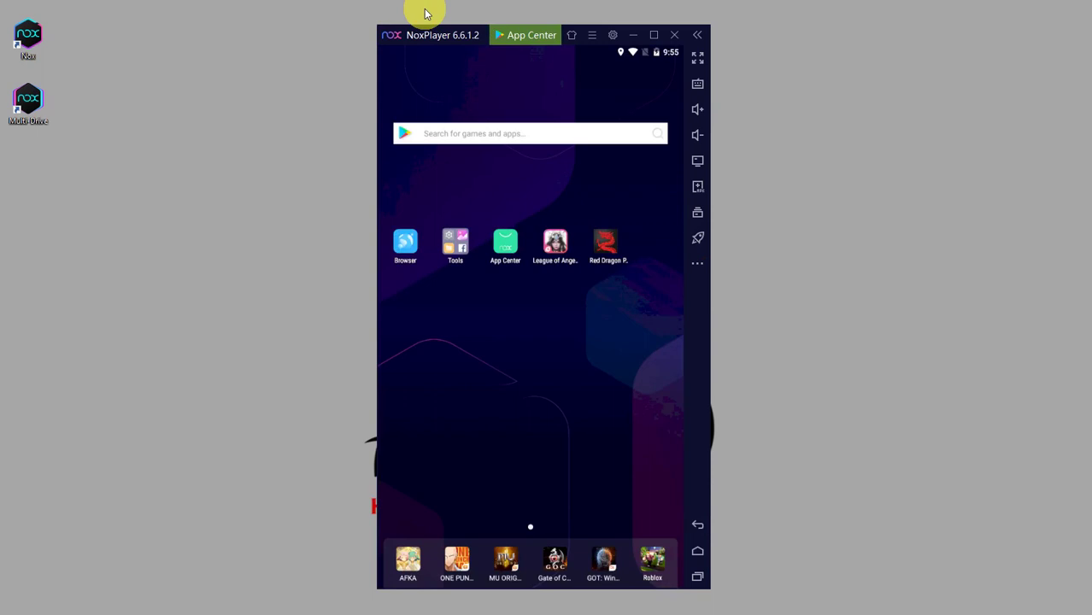
- Review the general and performance system settings, including the options for language, CPU and memory, and resolution
{"action": "left_click", "coordinate": [613, 36]}
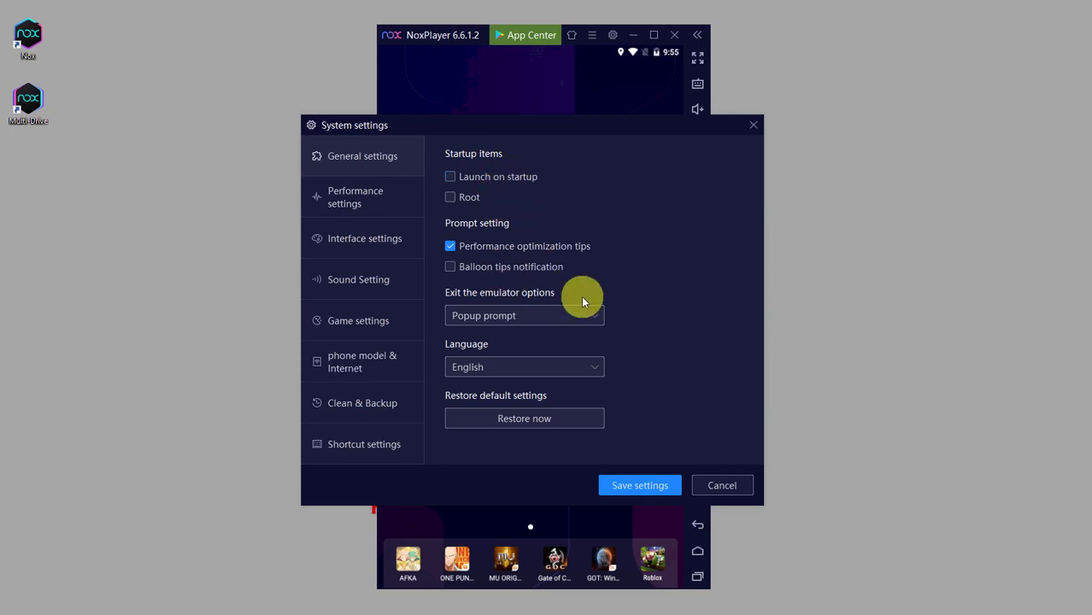
{"action": "left_click", "coordinate": [493, 366]}
{"action": "left_click", "coordinate": [493, 366]}
{"action": "left_click", "coordinate": [385, 196]}
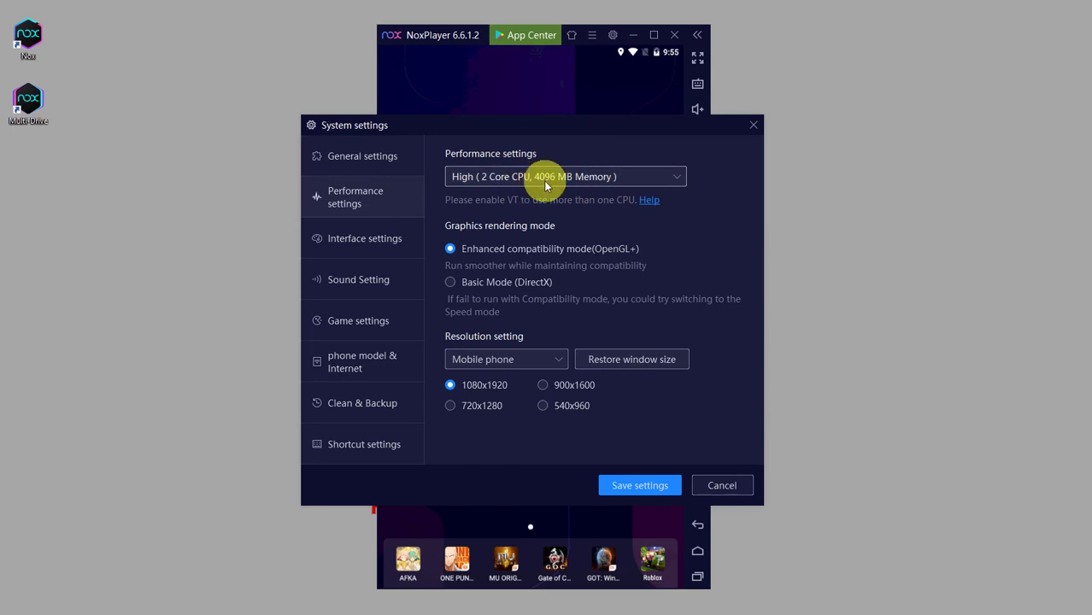
{"action": "left_click", "coordinate": [516, 177]}
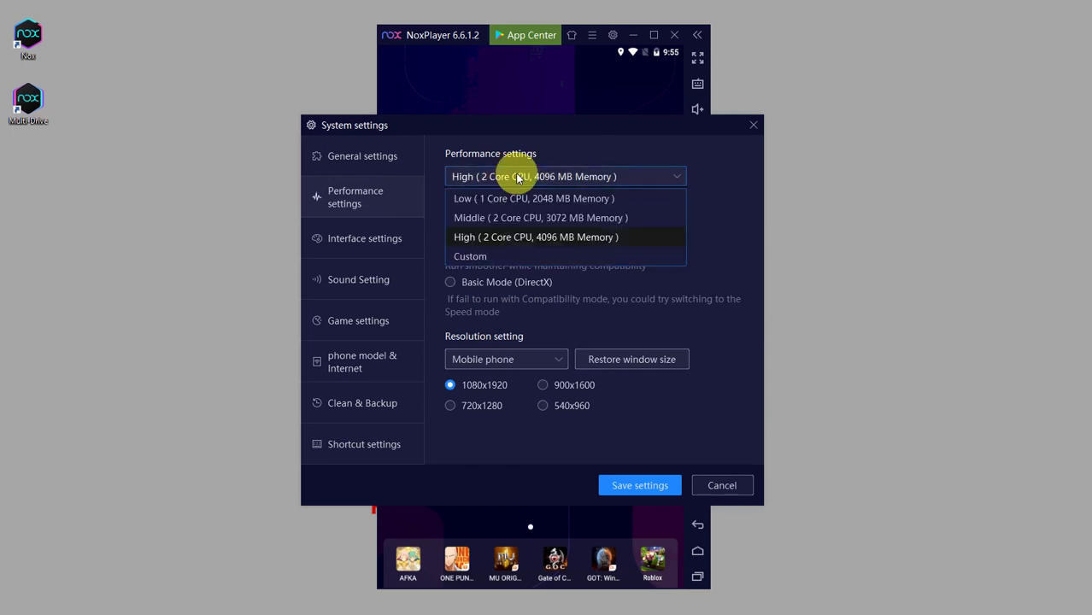
{"action": "left_click", "coordinate": [516, 177]}
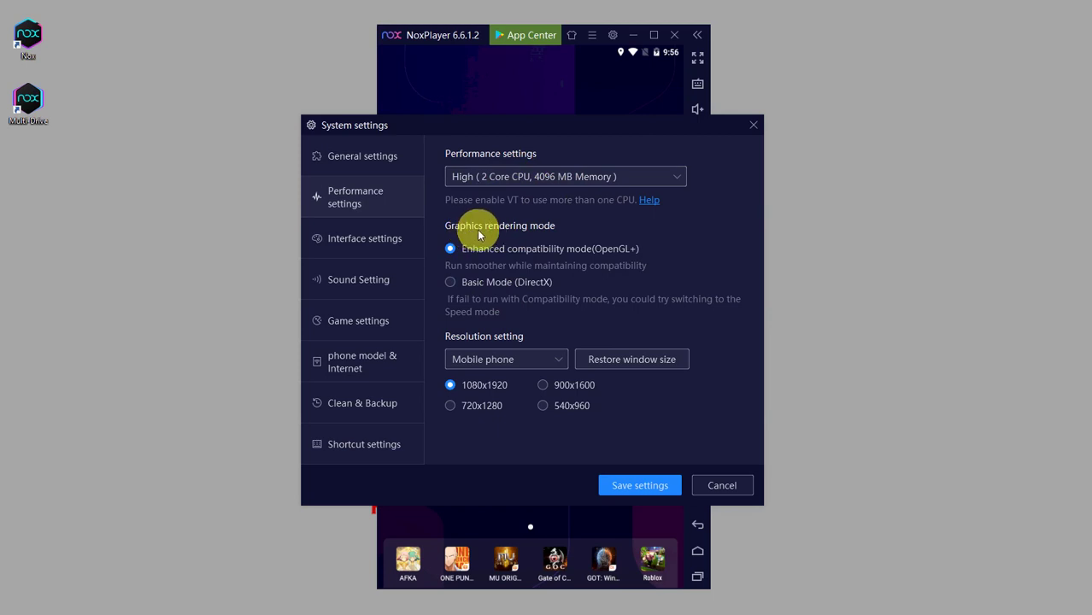
{"action": "left_click", "coordinate": [505, 360]}
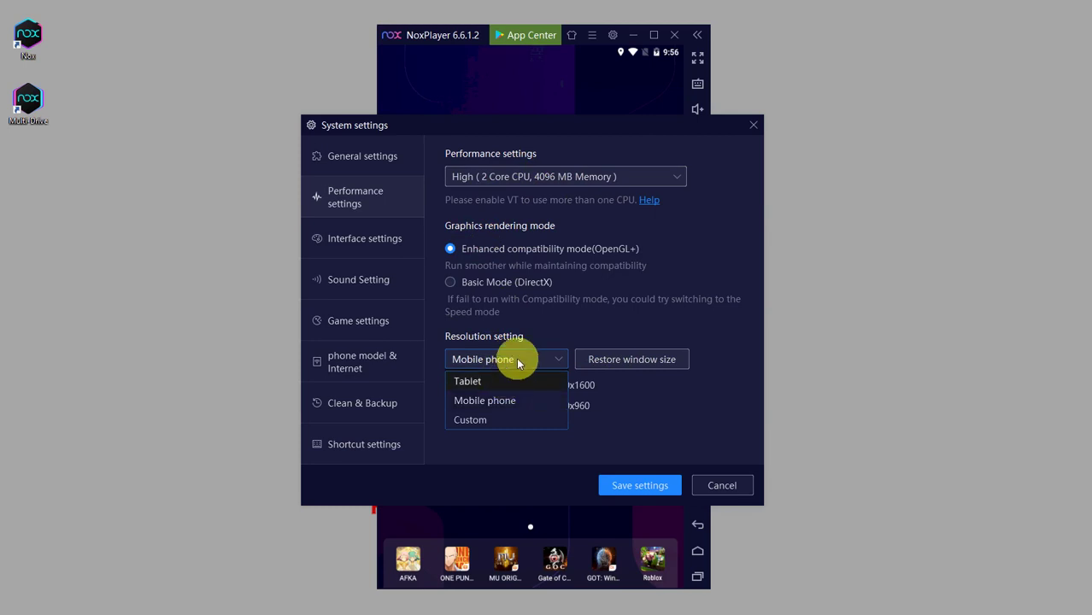
{"action": "left_click", "coordinate": [517, 362]}
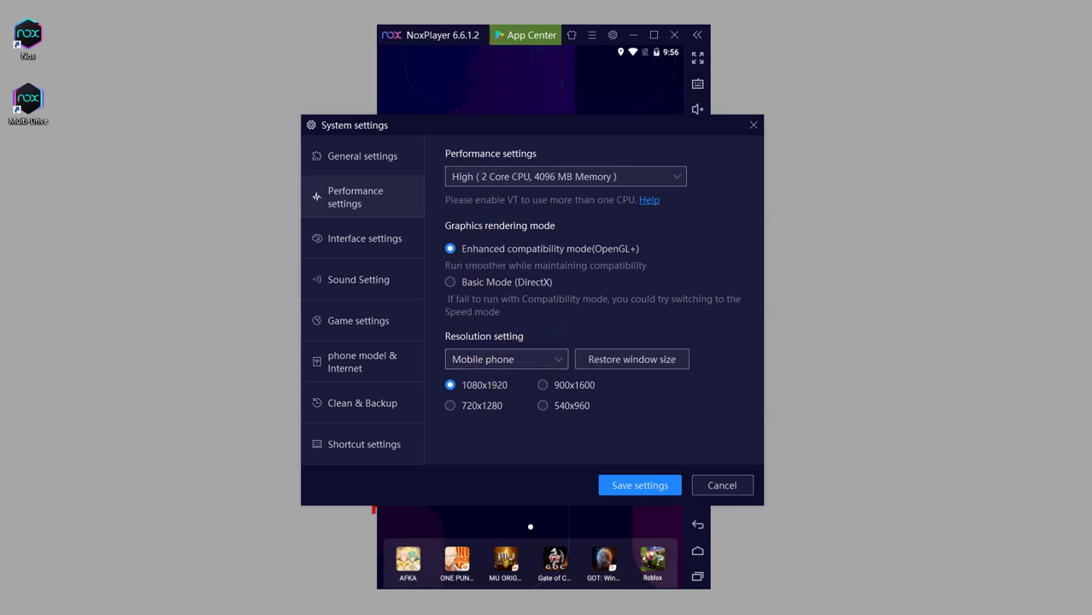
- Review the interface settings for window, mouse pattern and toolbar, and the game settings for frame rate and textures
{"action": "left_click", "coordinate": [359, 236]}
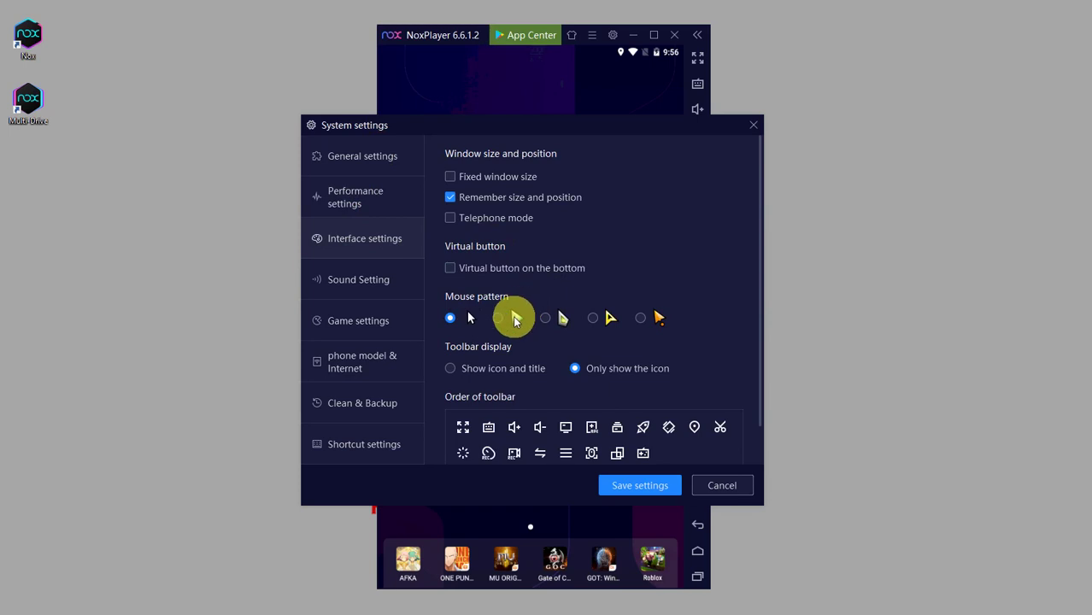
{"action": "scroll", "coordinate": [581, 322], "scroll_direction": "down", "scroll_amount": 1}
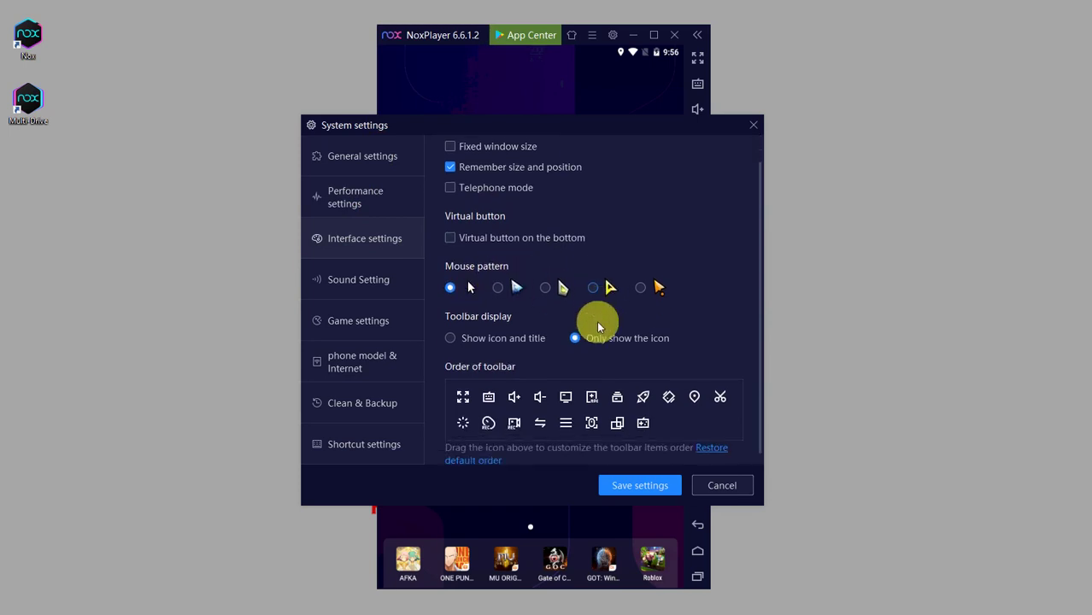
{"action": "scroll", "coordinate": [598, 326], "scroll_direction": "down", "scroll_amount": 1}
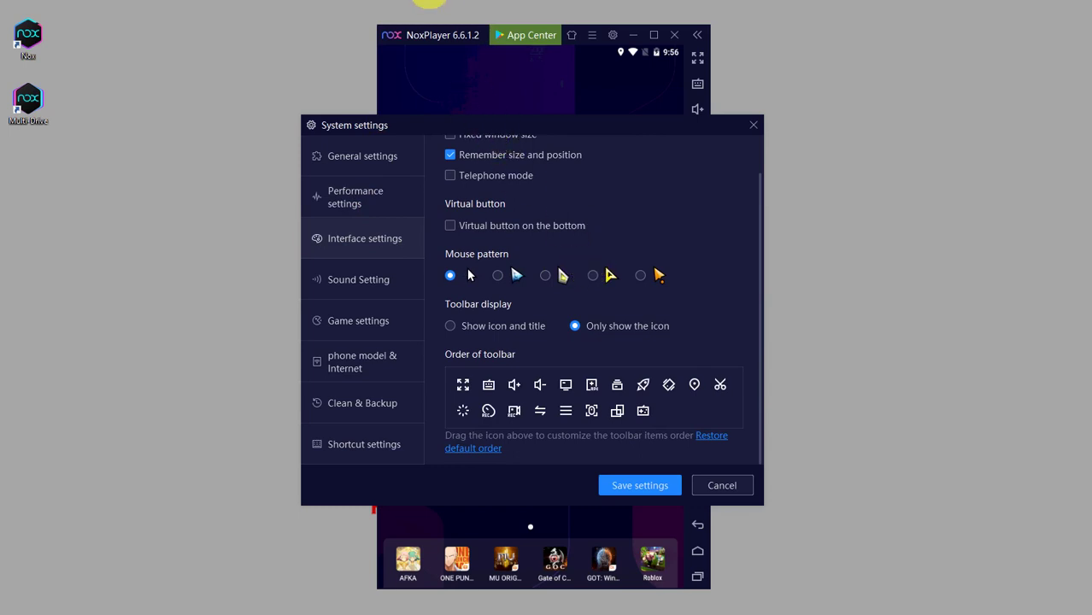
{"action": "left_click", "coordinate": [381, 325]}
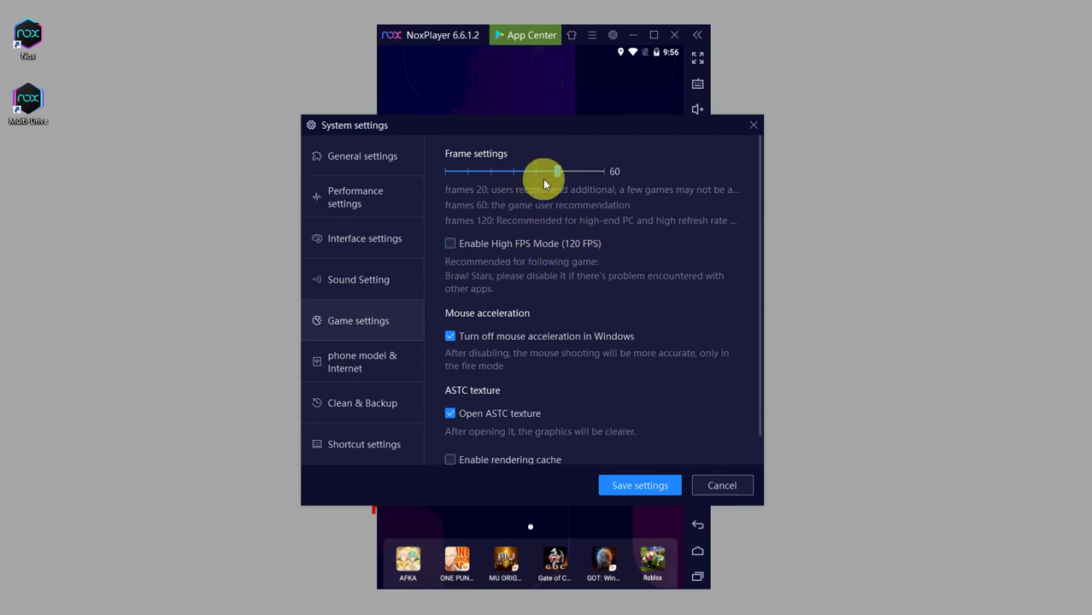
{"action": "scroll", "coordinate": [597, 270], "scroll_direction": "down", "scroll_amount": 1}
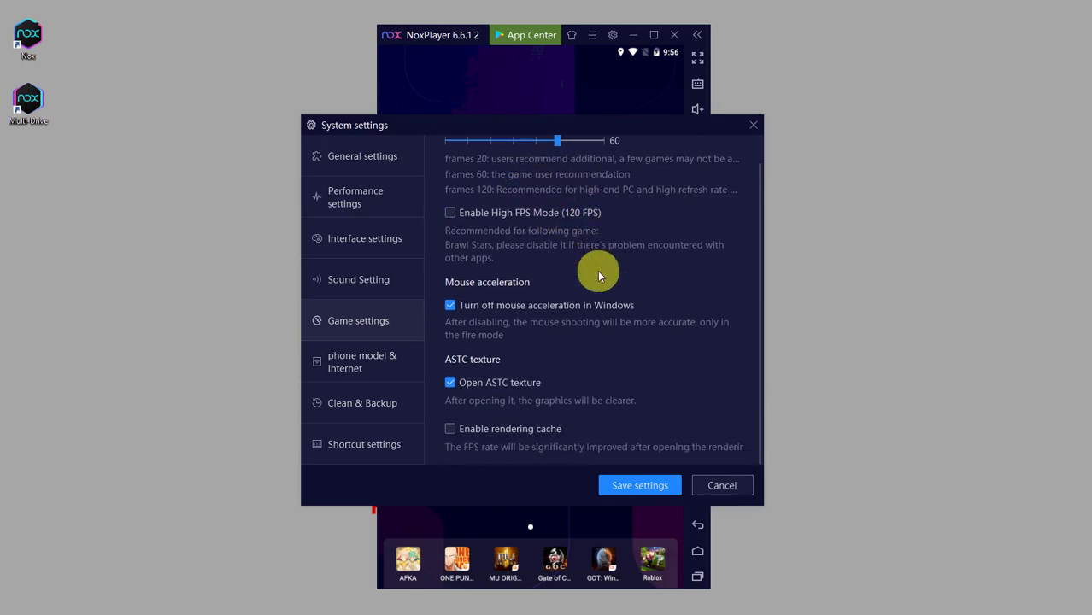
{"action": "scroll", "coordinate": [598, 272], "scroll_direction": "up", "scroll_amount": 1}
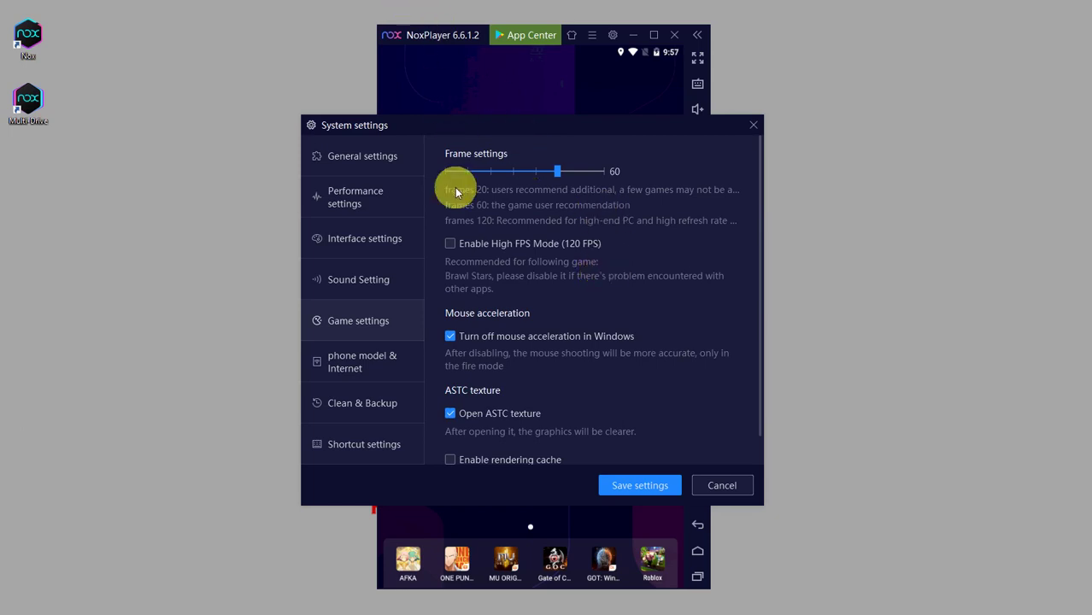
- Look through the emulator's shortcut settings and save the system settings
{"action": "left_click", "coordinate": [362, 448]}
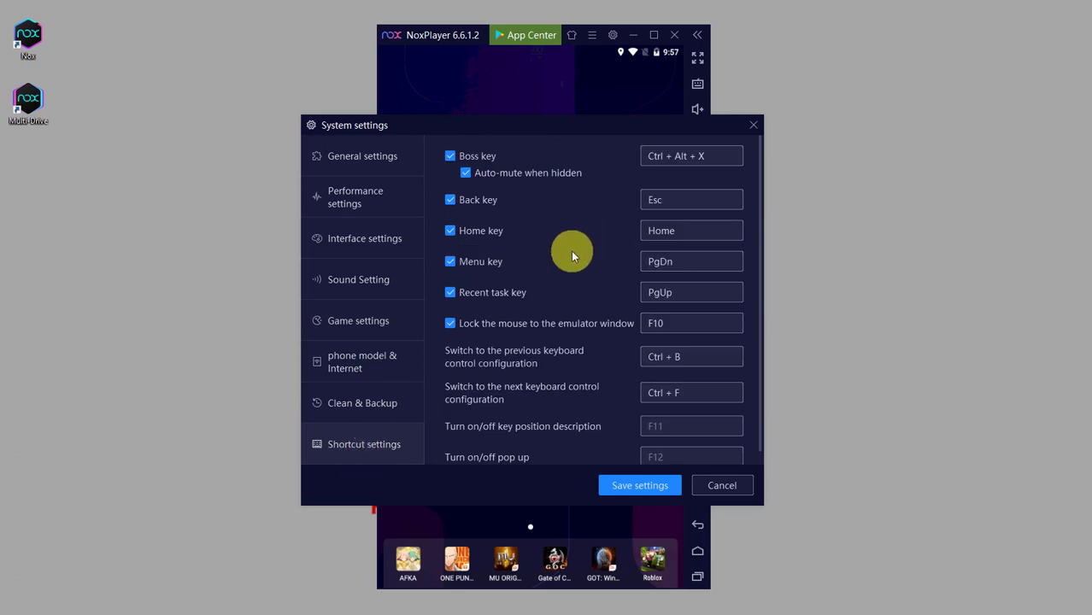
{"action": "scroll", "coordinate": [566, 256], "scroll_direction": "down", "scroll_amount": 1}
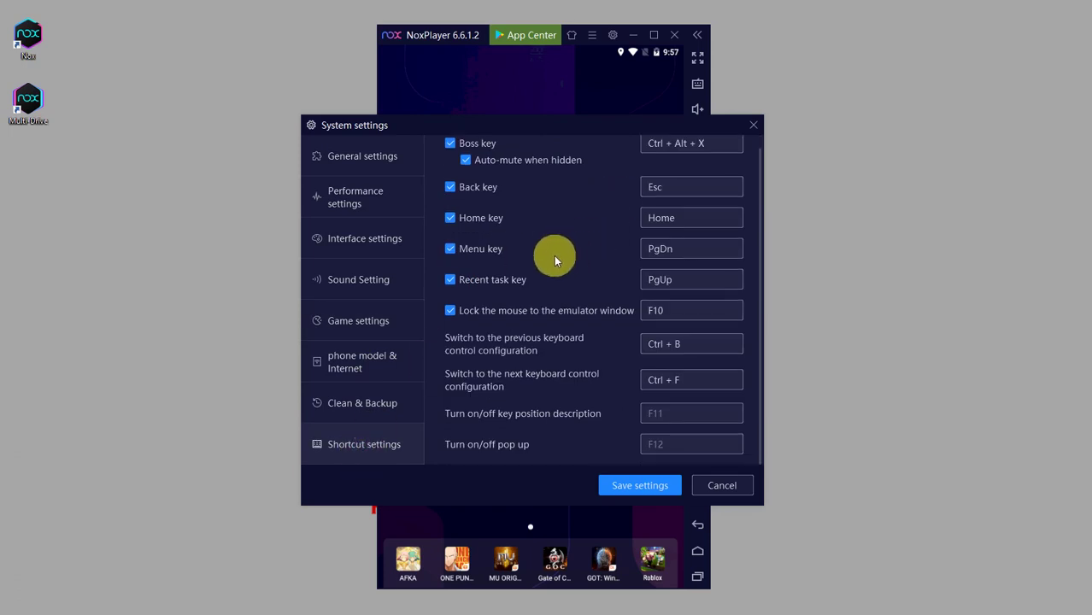
{"action": "scroll", "coordinate": [535, 336], "scroll_direction": "up", "scroll_amount": 1}
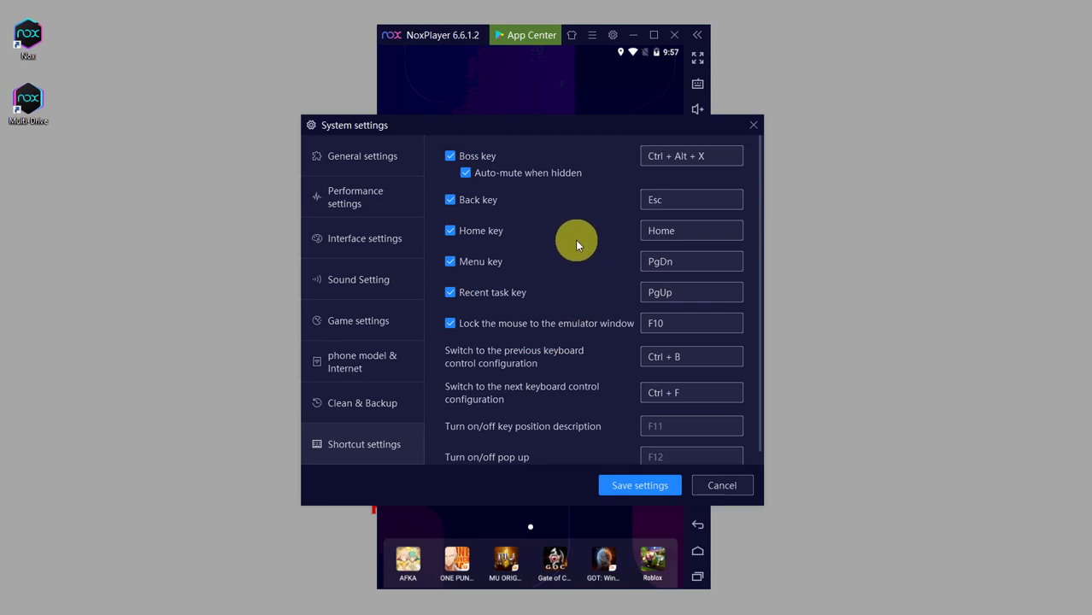
{"action": "left_click", "coordinate": [641, 489]}
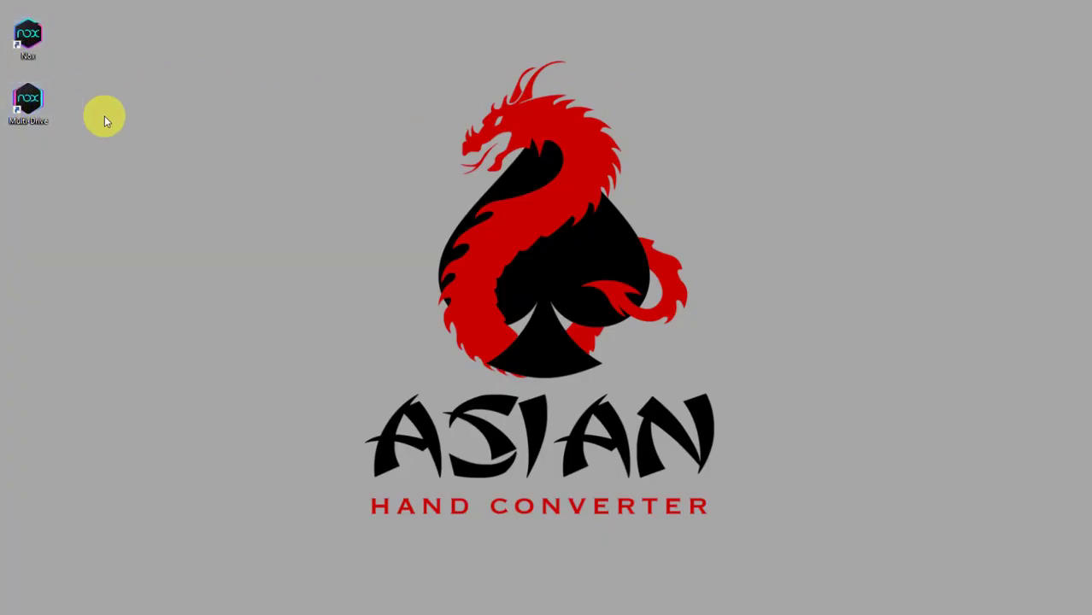
- Launch the Nox multi-instance manager from the desktop Multi-Drive shortcut and move its window nearer the screen's center
{"action": "left_click_drag", "start_coordinate": [97, 128], "coordinate": [13, 35]}
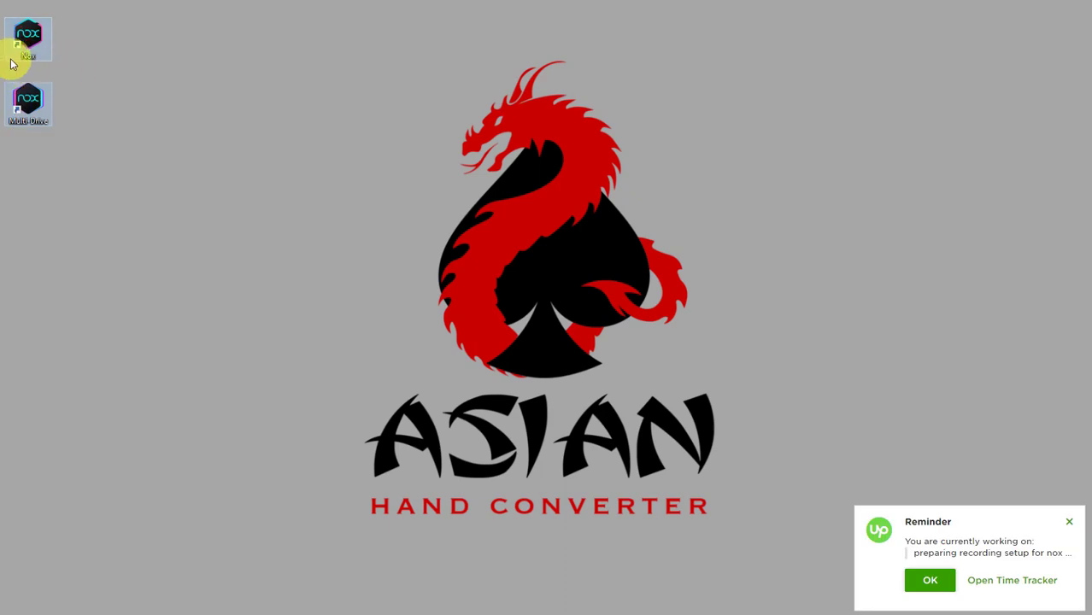
{"action": "left_click", "coordinate": [74, 41]}
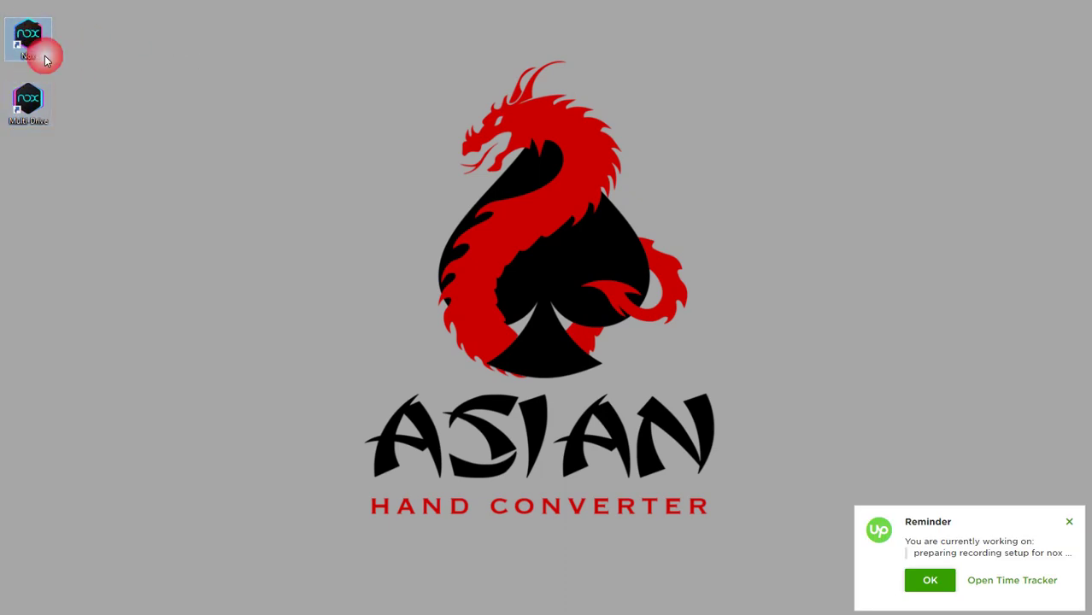
{"action": "left_click", "coordinate": [29, 107]}
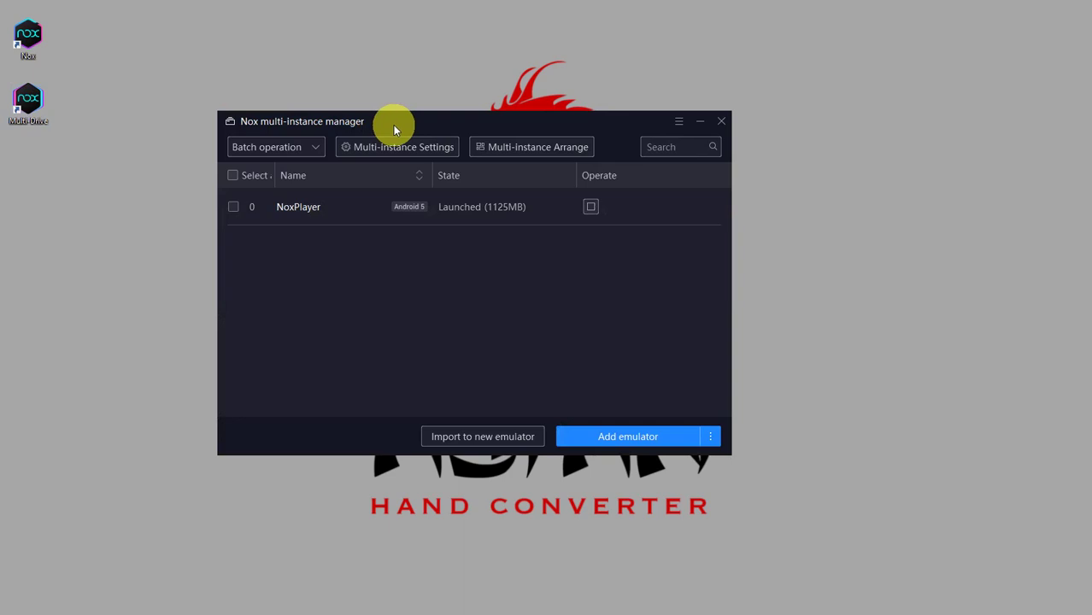
{"action": "left_click_drag", "start_coordinate": [393, 125], "coordinate": [453, 154]}
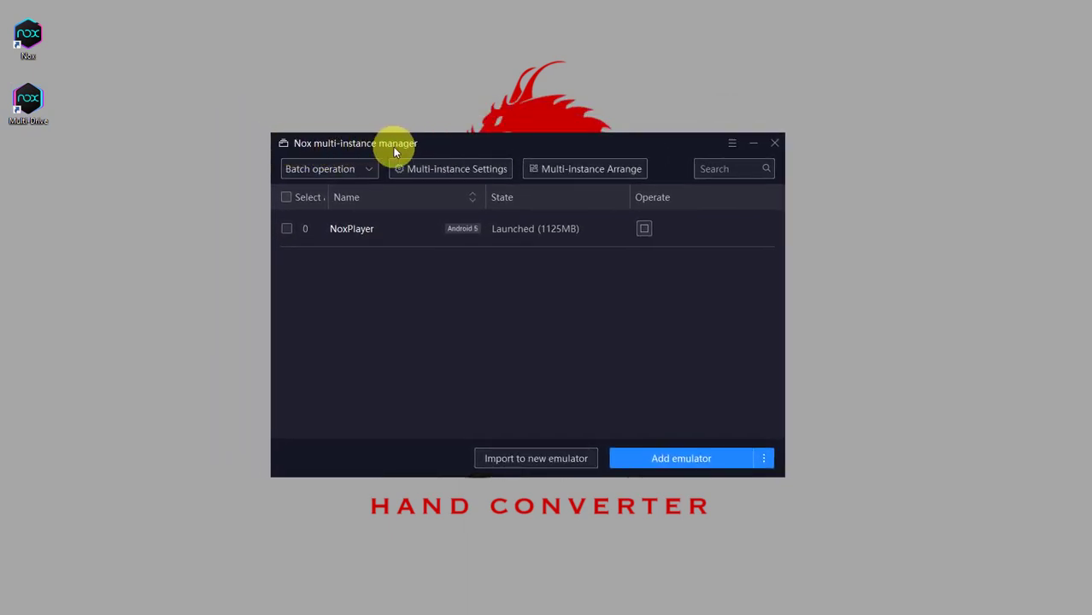
- Check the running NoxPlayer window, minimize it, and shut down that instance from the multi-instance manager
{"action": "left_click", "coordinate": [520, 229]}
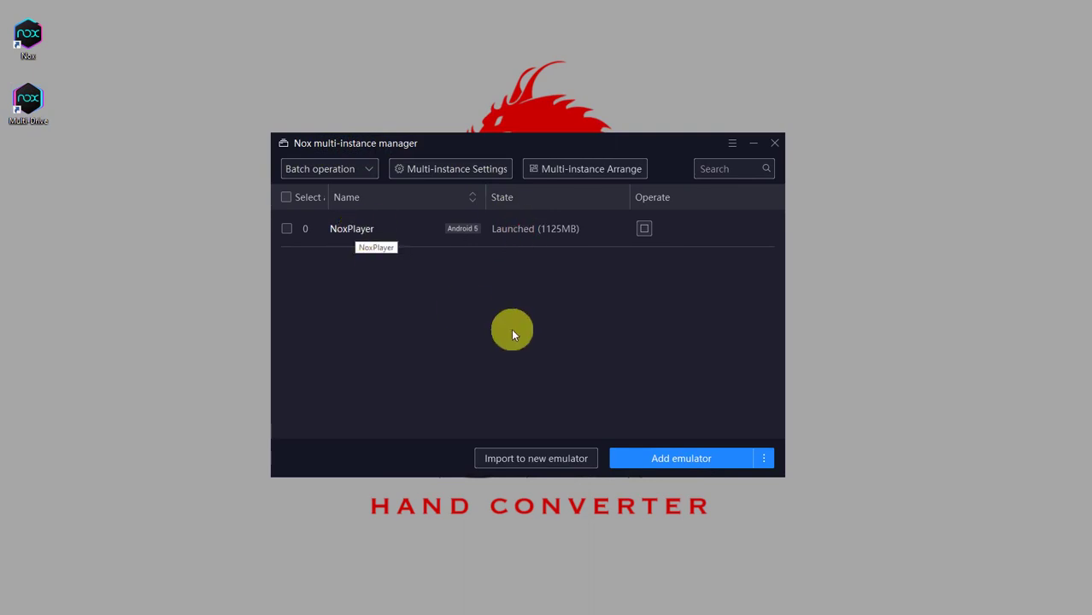
{"action": "left_click", "coordinate": [527, 611]}
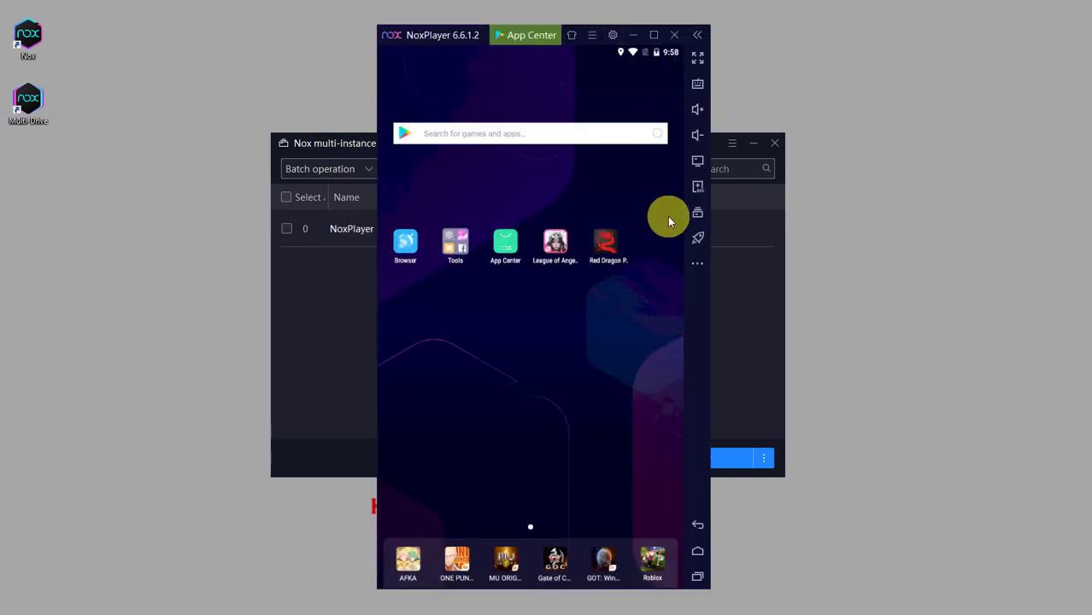
{"action": "left_click", "coordinate": [633, 34]}
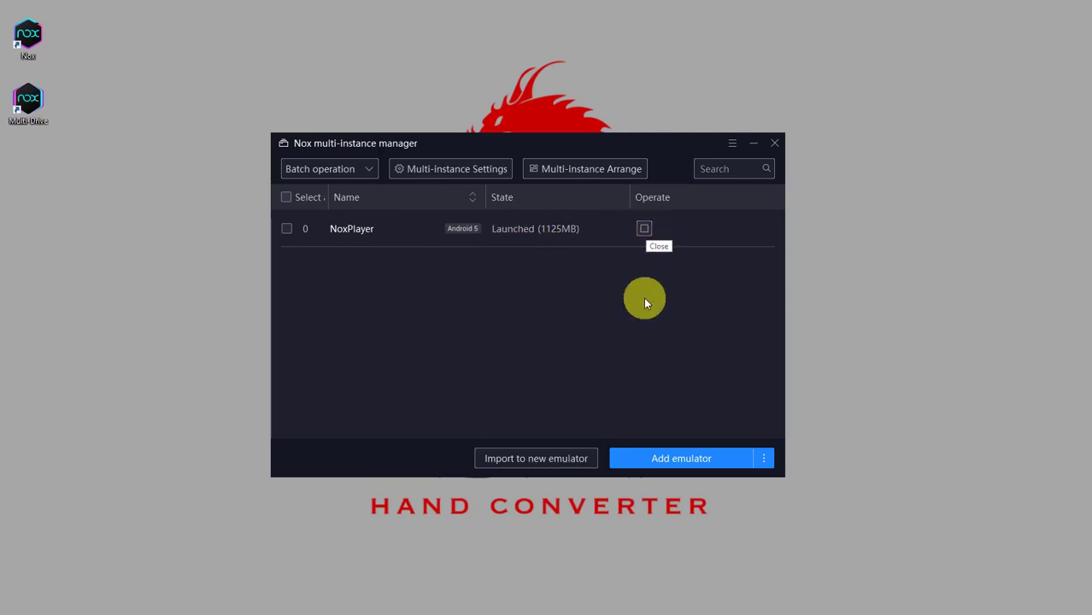
{"action": "left_click", "coordinate": [536, 612]}
{"action": "left_click", "coordinate": [537, 611]}
{"action": "left_click", "coordinate": [642, 231]}
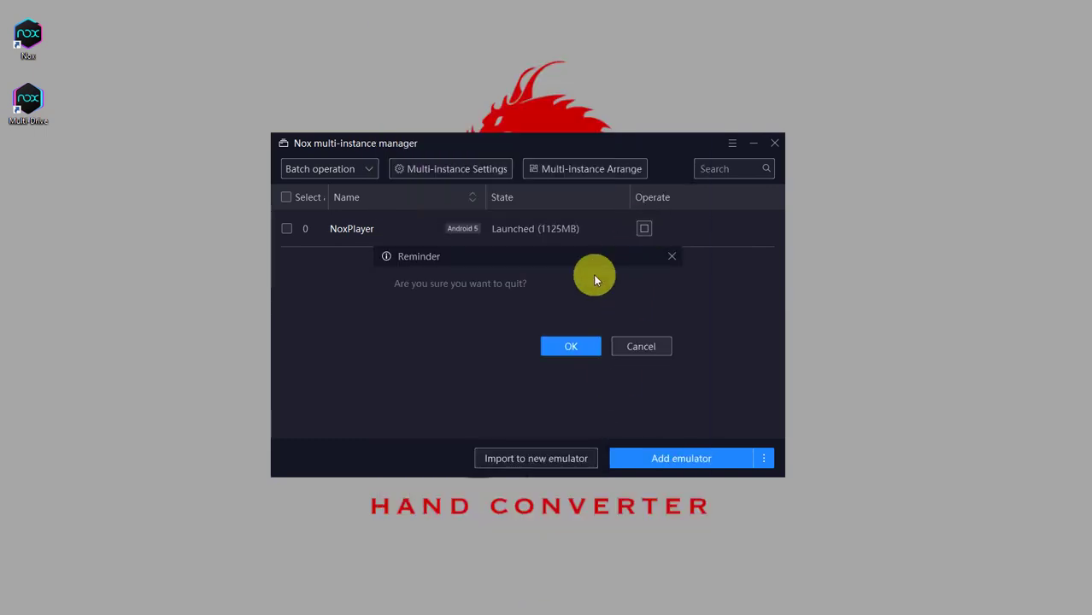
{"action": "left_click", "coordinate": [571, 346]}
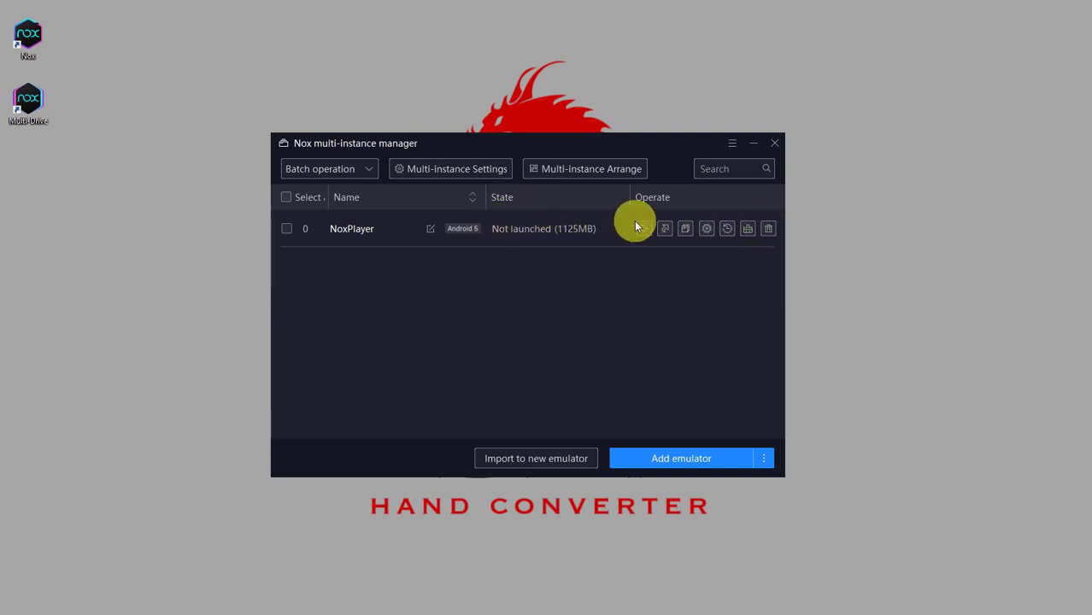
- Duplicate the NoxPlayer instance and make a further copy from NoxPlayer(1)
{"action": "left_click", "coordinate": [684, 227]}
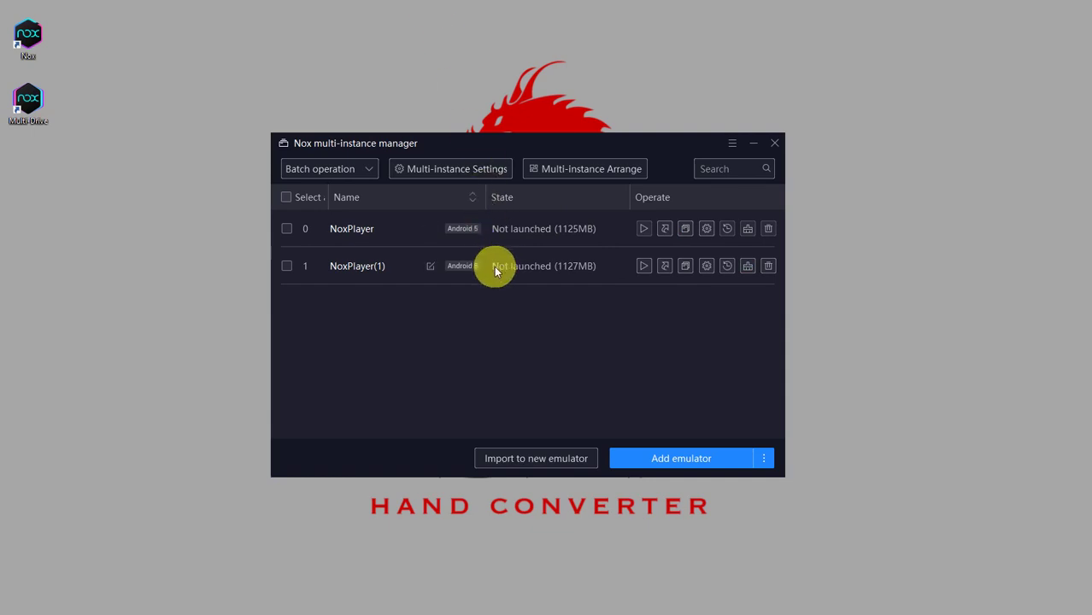
{"action": "left_click", "coordinate": [684, 267]}
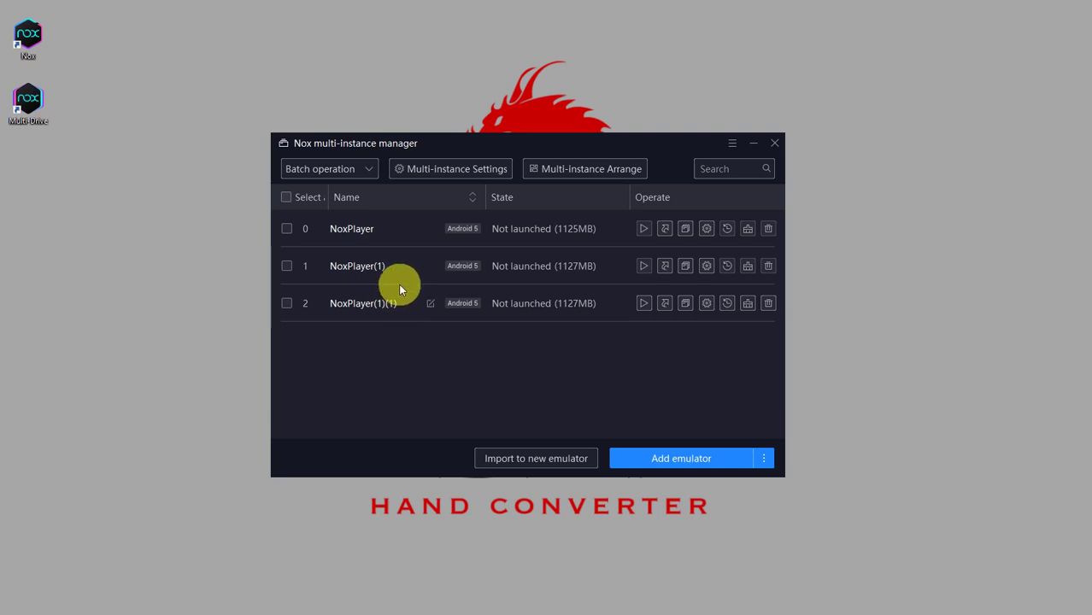
- Open the multi-instance settings, move the dialog clear of the instance list and set the frame rate to 30
{"action": "left_click", "coordinate": [442, 175]}
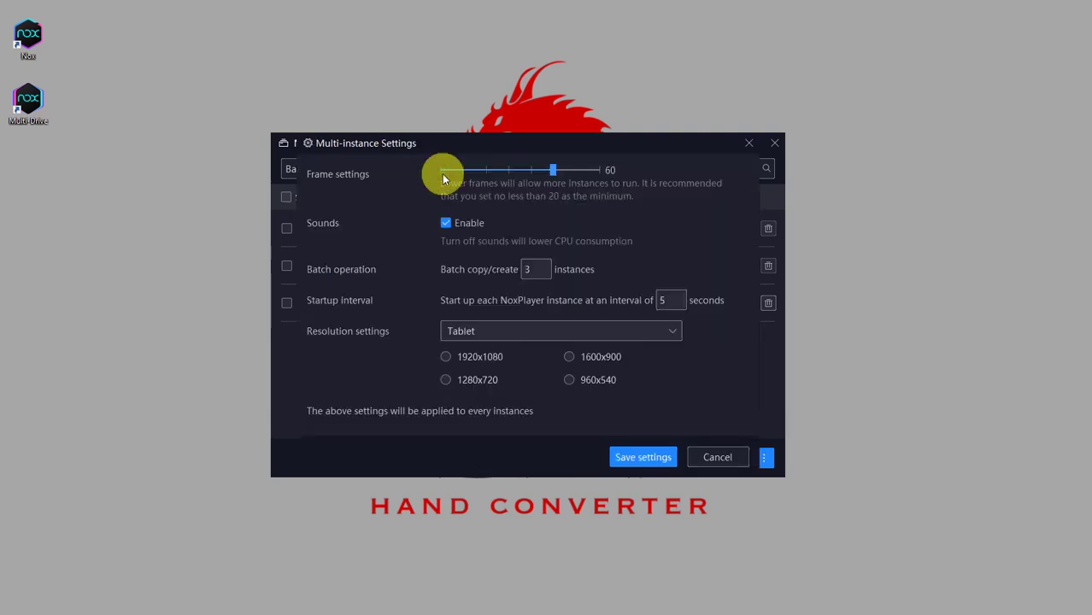
{"action": "left_click_drag", "start_coordinate": [456, 151], "coordinate": [488, 59]}
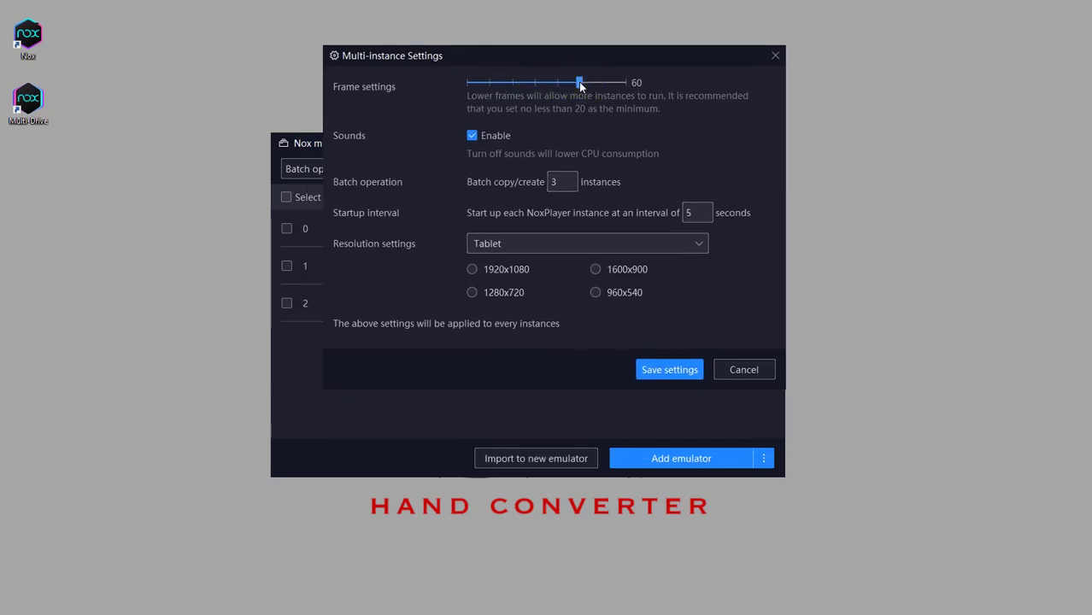
{"action": "left_click_drag", "start_coordinate": [578, 82], "coordinate": [537, 84]}
{"action": "left_click_drag", "start_coordinate": [516, 82], "coordinate": [516, 82]}
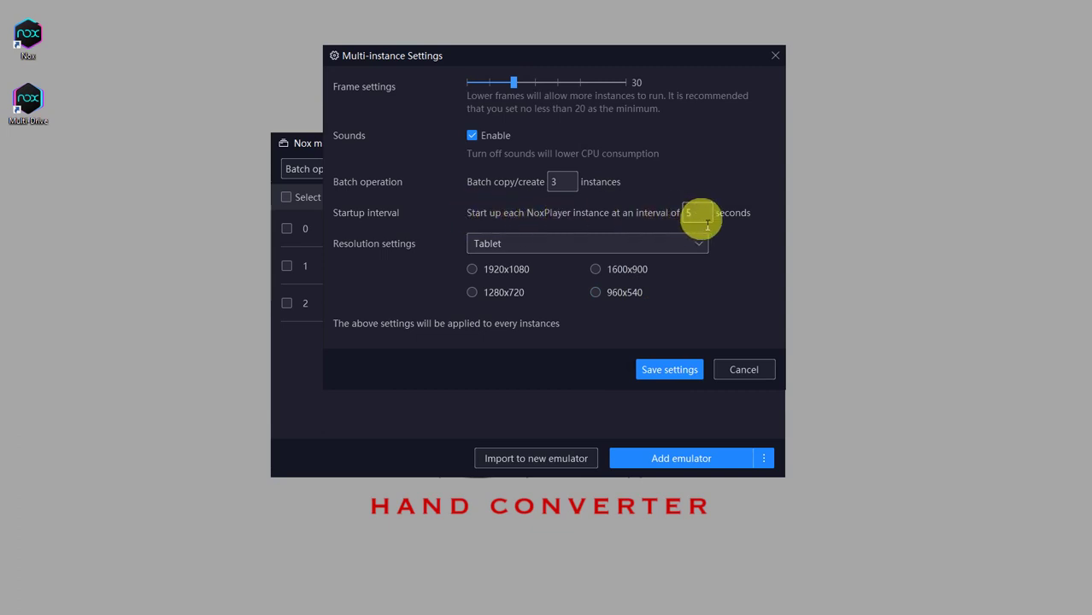
- Set the startup interval to 2 seconds and the resolution to Mobile Phone 1080x1920, save the settings and close the dialog
{"action": "left_click_drag", "start_coordinate": [702, 215], "coordinate": [677, 213]}
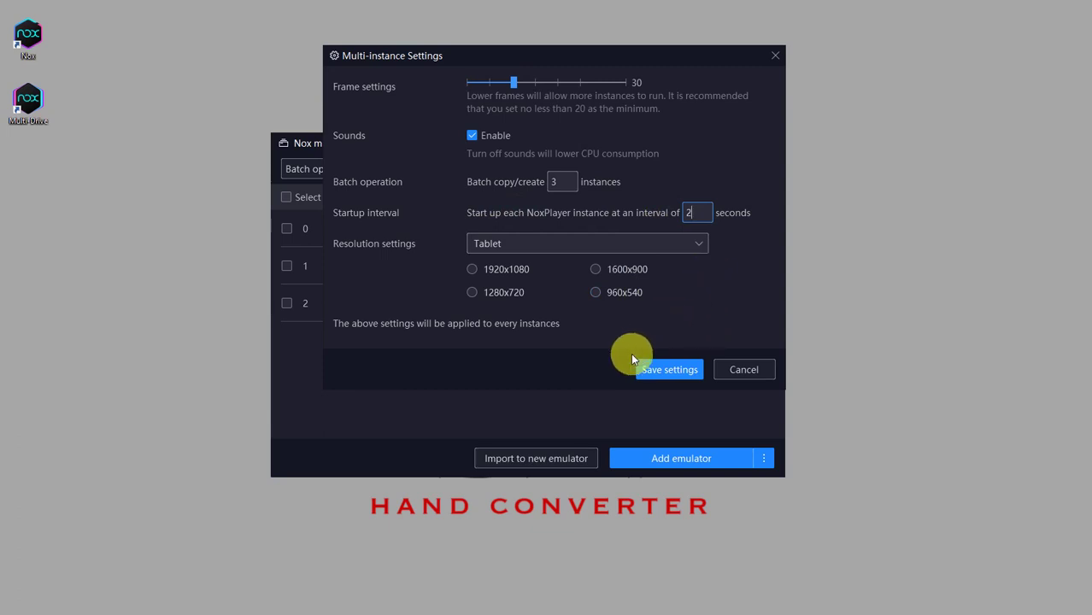
{"action": "left_click", "coordinate": [560, 246]}
{"action": "left_click", "coordinate": [561, 288]}
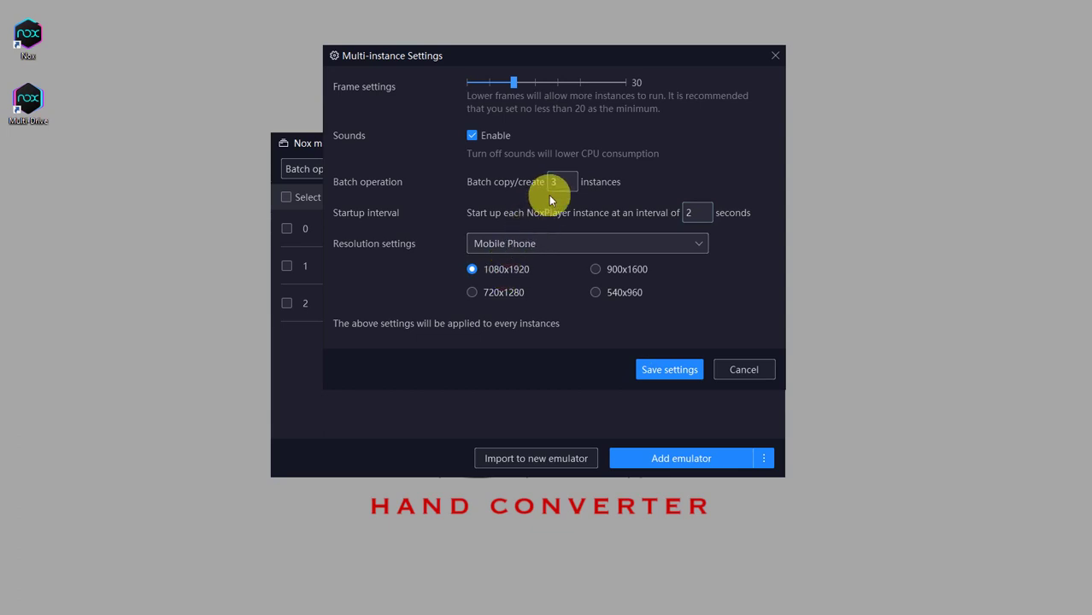
{"action": "left_click", "coordinate": [659, 369]}
{"action": "left_click", "coordinate": [661, 261]}
{"action": "left_click", "coordinate": [743, 370]}
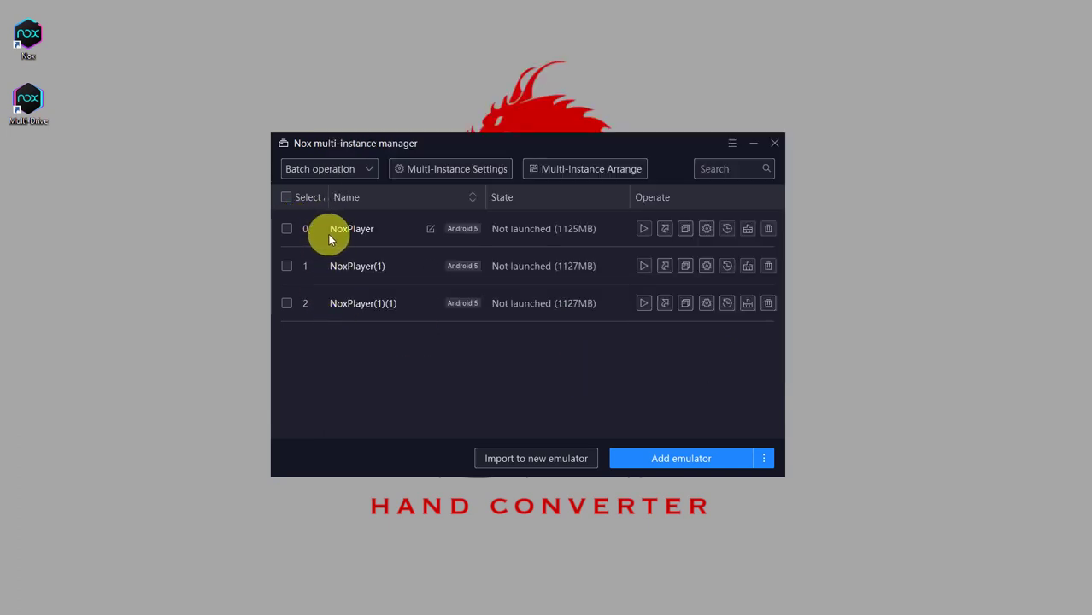
- Select the instances NoxPlayer, NoxPlayer(1) and NoxPlayer(1)(1), and dismiss the screen capture notification
{"action": "left_click", "coordinate": [287, 229]}
{"action": "left_click", "coordinate": [286, 266]}
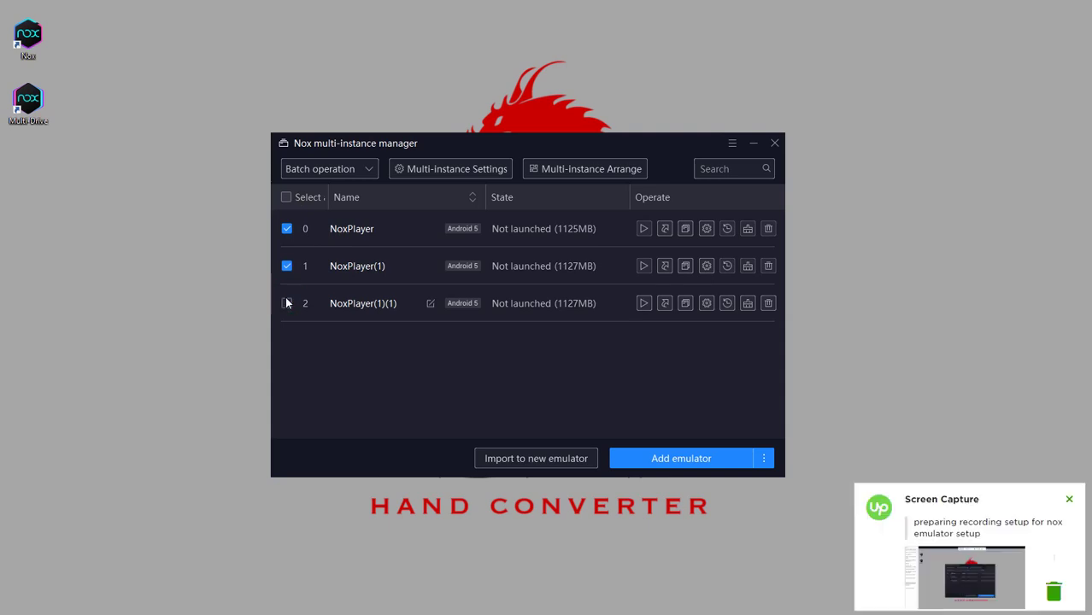
{"action": "left_click", "coordinate": [286, 303]}
{"action": "left_click", "coordinate": [1068, 499]}
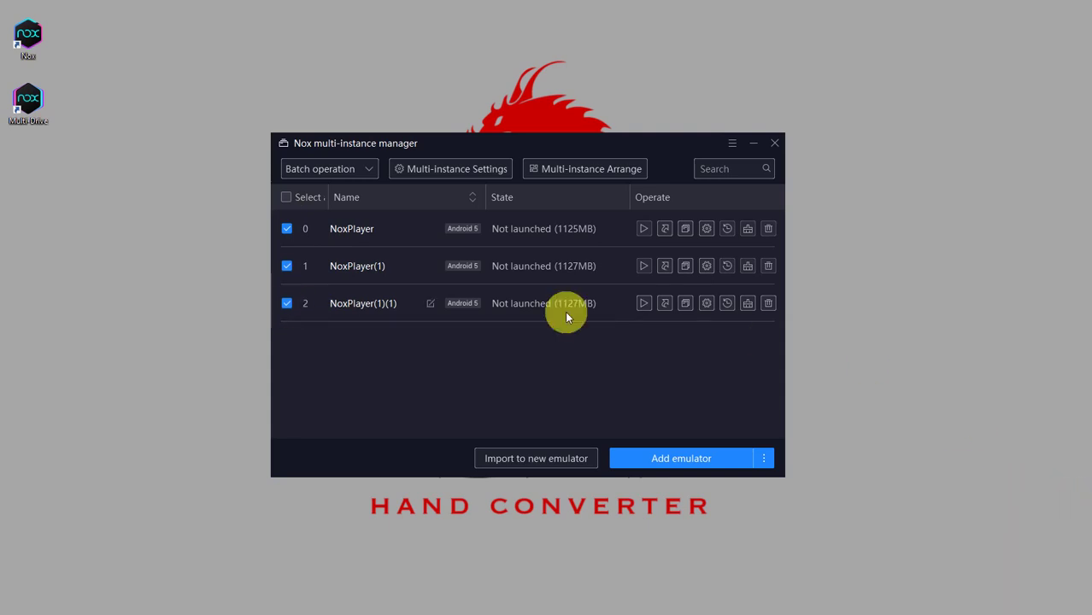
- Select all three emulator instances and start them together as a batch operation
{"action": "left_click", "coordinate": [286, 198]}
{"action": "left_click", "coordinate": [369, 170]}
{"action": "left_click", "coordinate": [369, 170]}
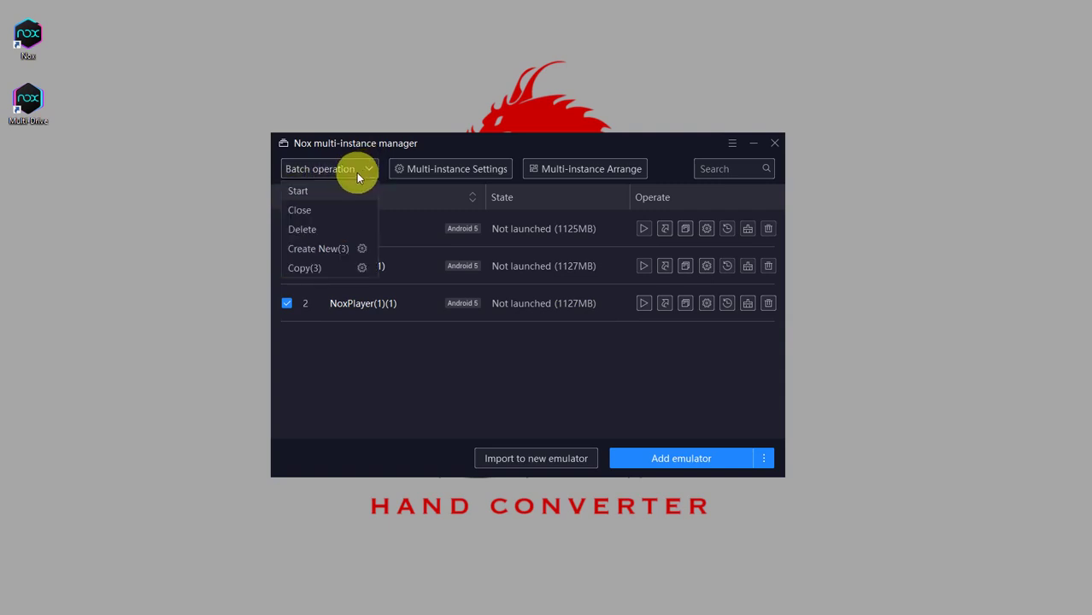
{"action": "left_click", "coordinate": [317, 192]}
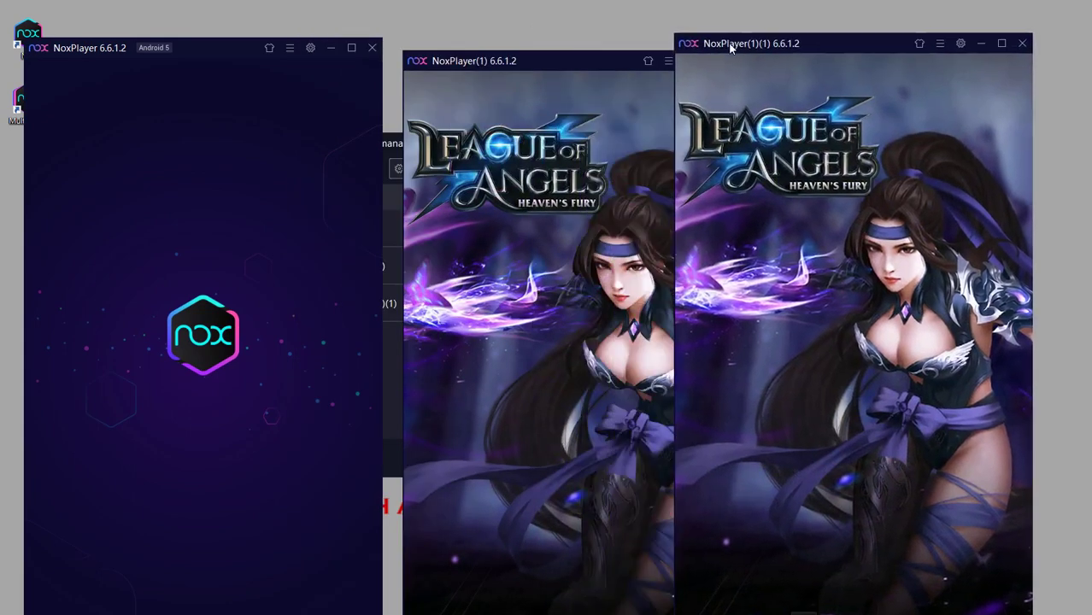
- Move the NoxPlayer(1)(1) and NoxPlayer(1) windows apart and dismiss the Gate of Chaos advertisement in NoxPlayer(1)
{"action": "left_click_drag", "start_coordinate": [729, 43], "coordinate": [827, 29]}
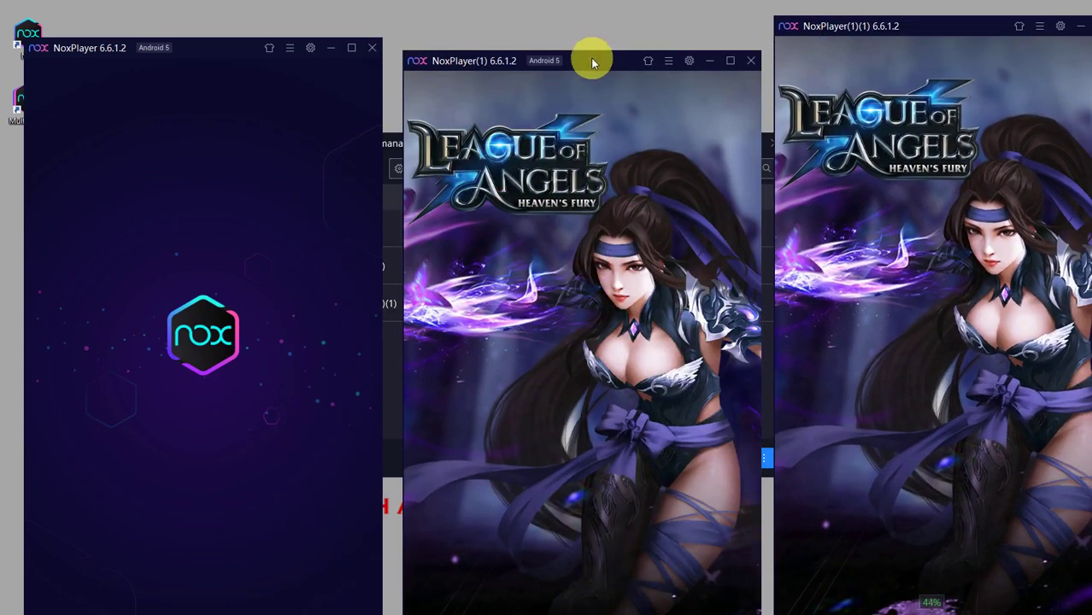
{"action": "left_click_drag", "start_coordinate": [590, 59], "coordinate": [586, 33]}
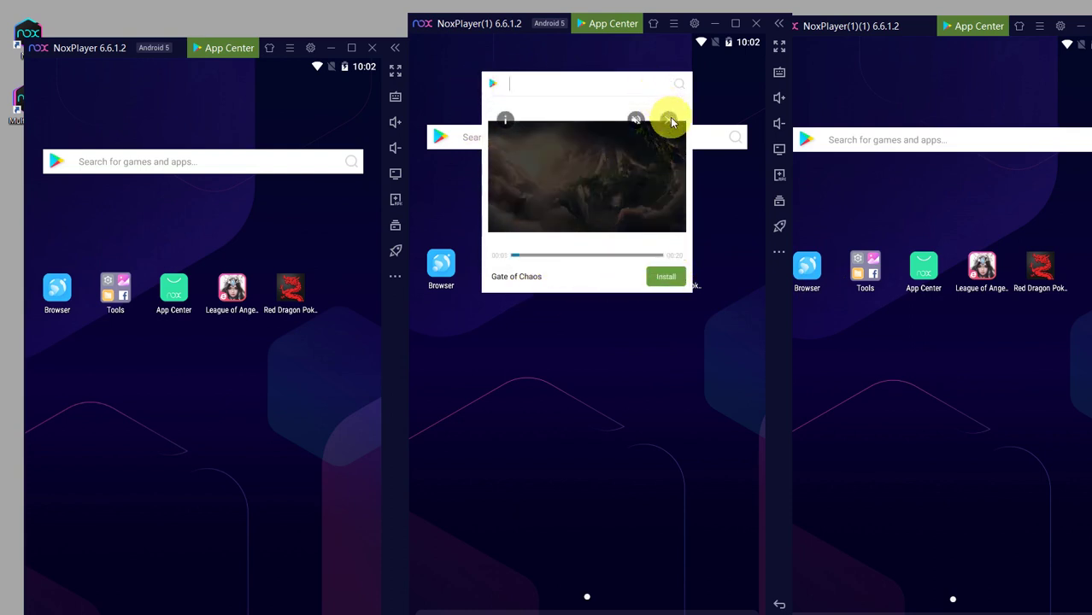
{"action": "left_click", "coordinate": [668, 118]}
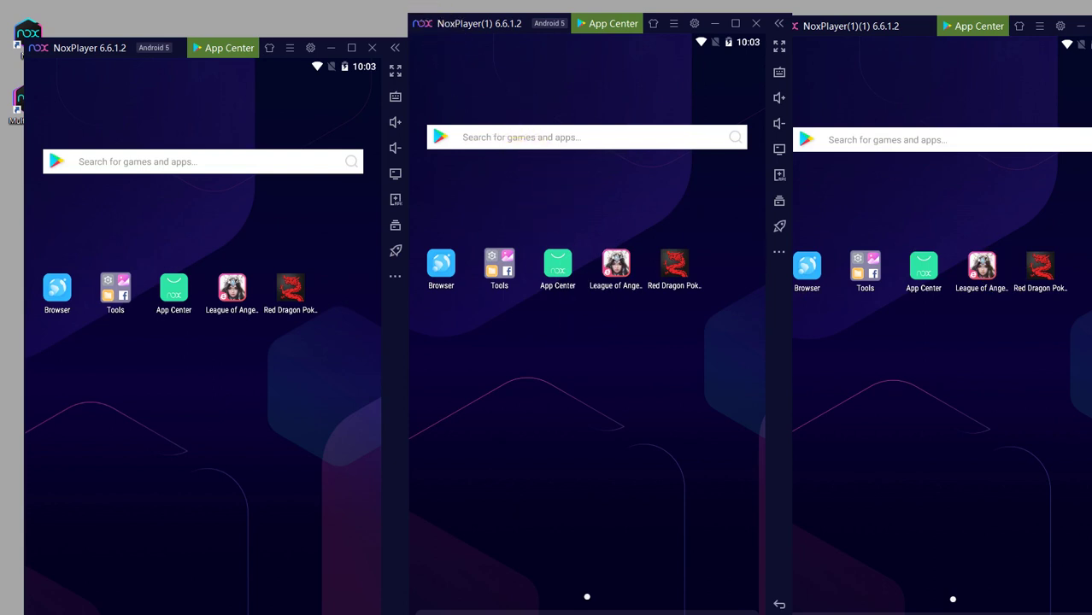
- Bring up the multi-instance manager and arrange the emulator windows in grid view with 4 windows per line, closing the arrangement dialog
{"action": "left_click", "coordinate": [421, 2]}
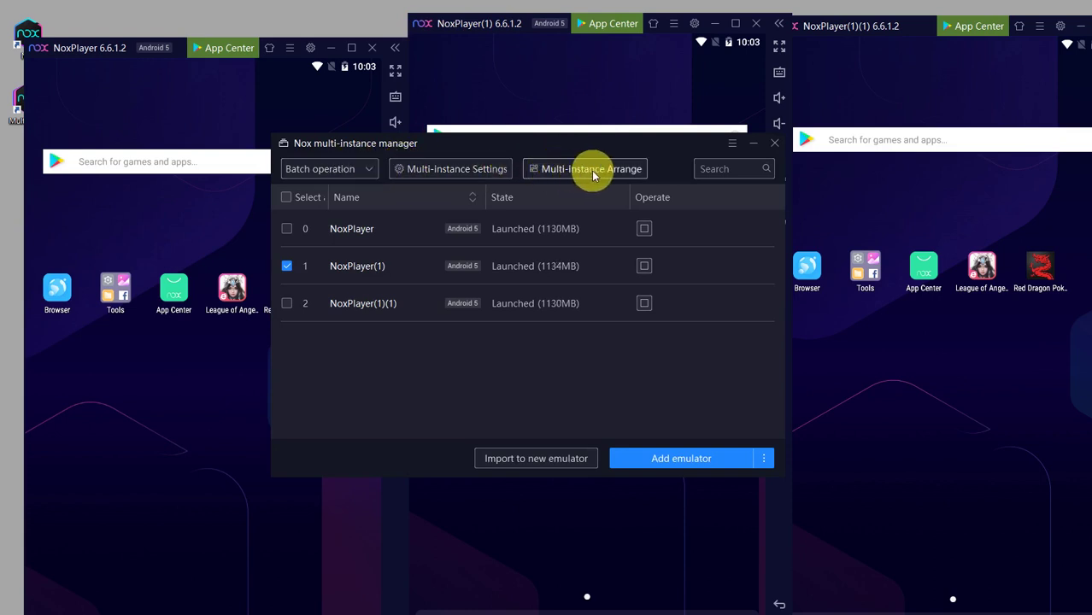
{"action": "left_click", "coordinate": [640, 171]}
{"action": "left_click_drag", "start_coordinate": [623, 220], "coordinate": [667, 240]}
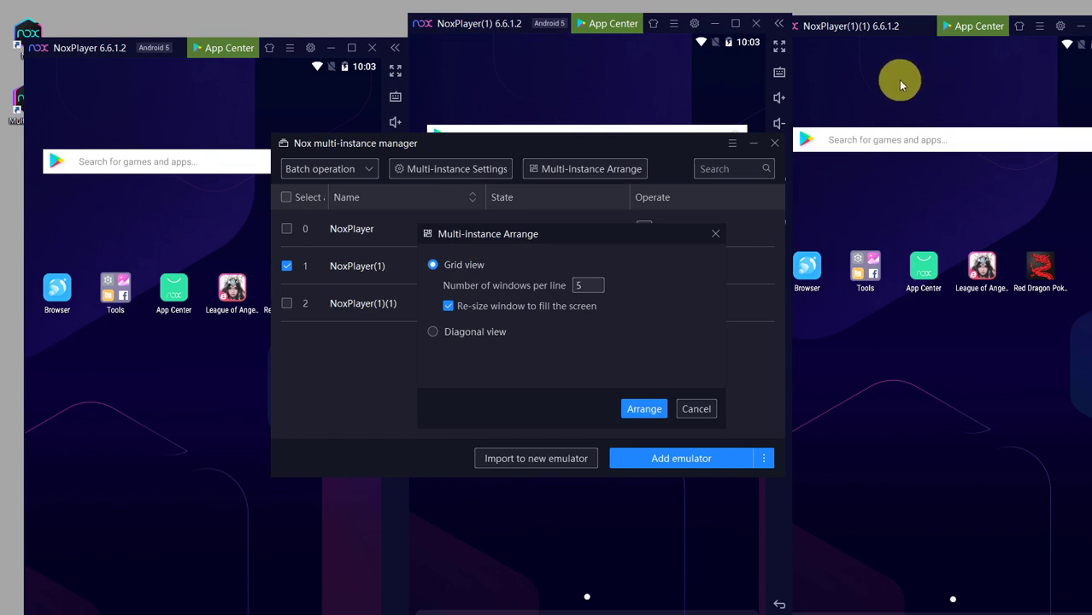
{"action": "left_click", "coordinate": [586, 286]}
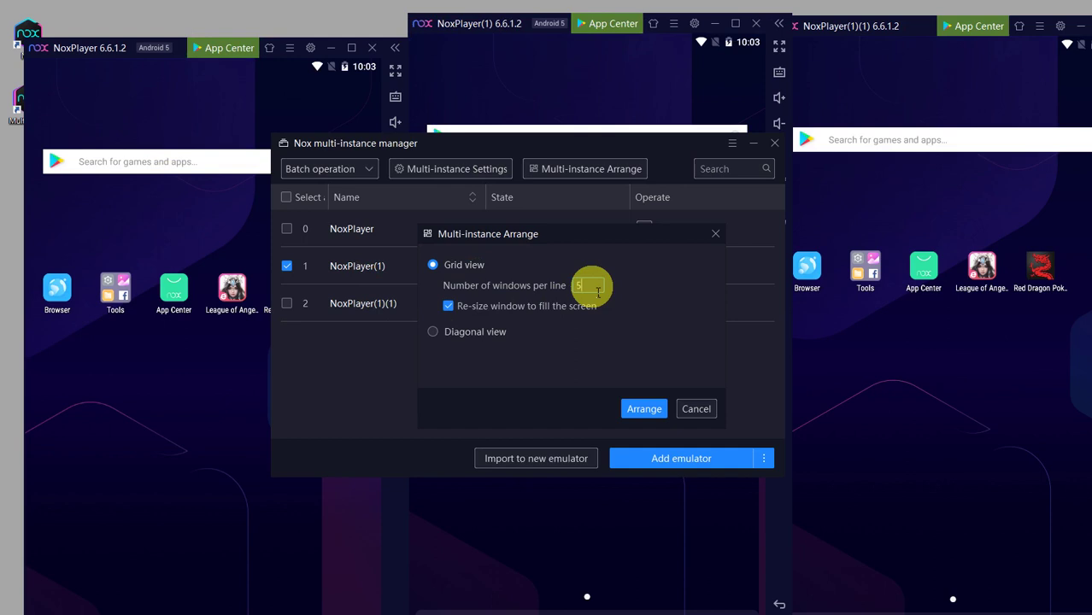
{"action": "key", "text": "BackSpace"}
{"action": "type", "text": "4"}
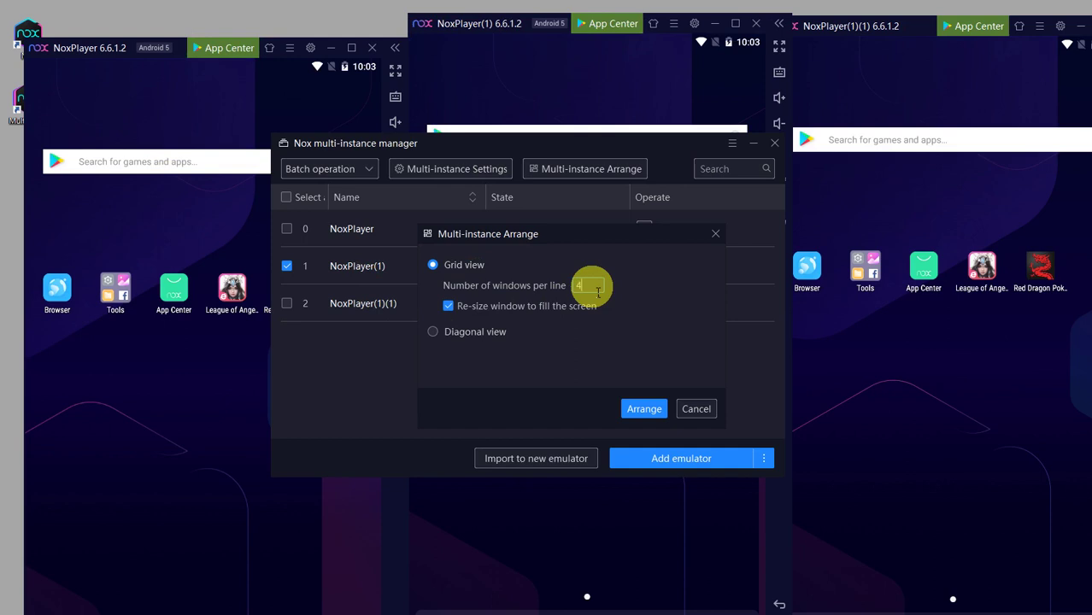
{"action": "left_click", "coordinate": [650, 410]}
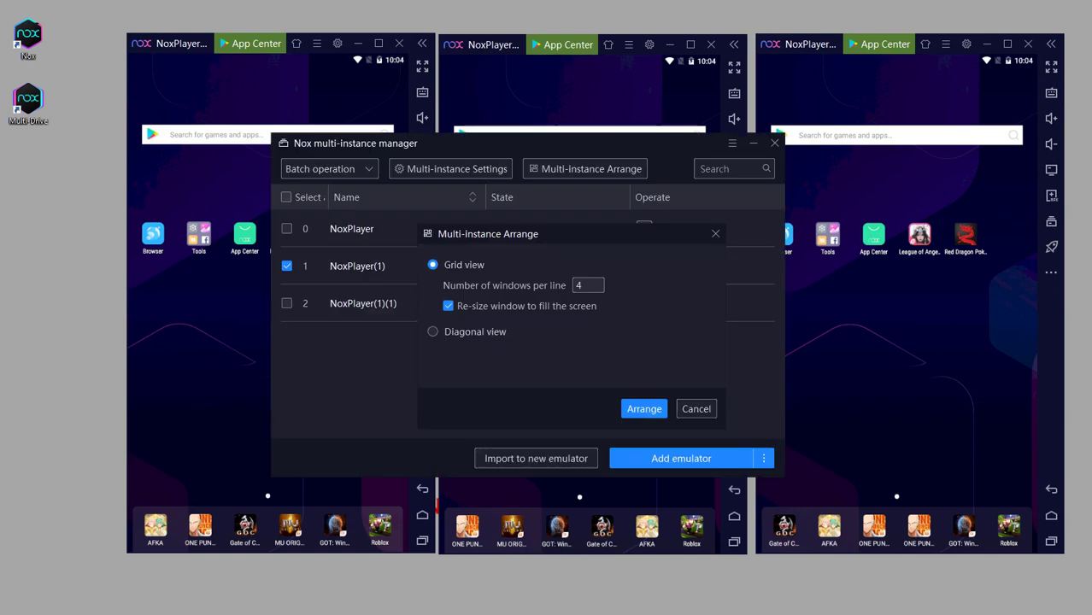
{"action": "left_click", "coordinate": [715, 234]}
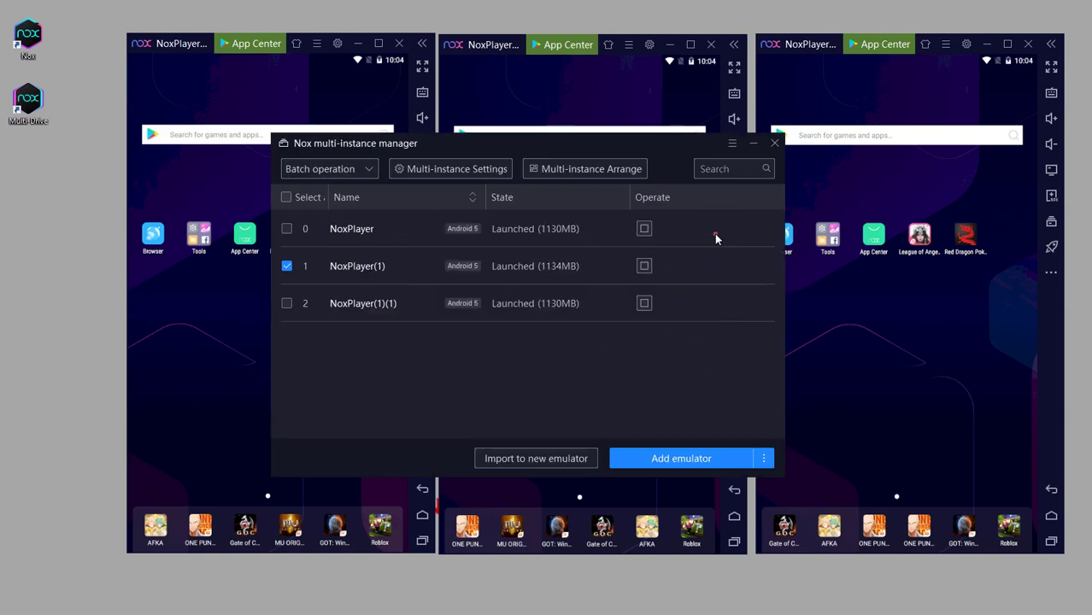
- Select all three running instances and close them together as a batch operation, confirming the quit reminder
{"action": "left_click", "coordinate": [286, 197]}
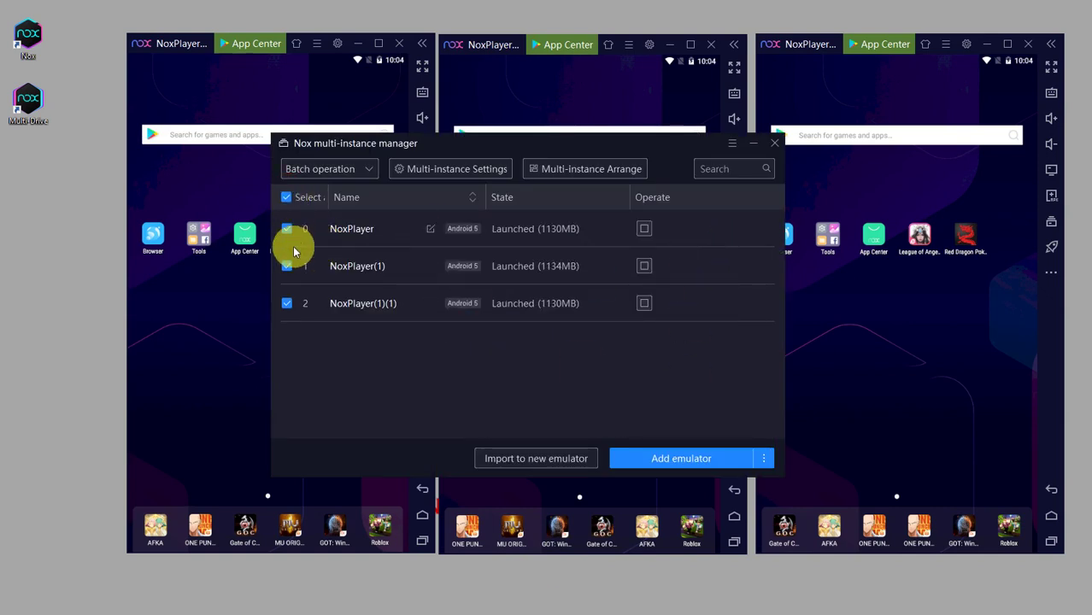
{"action": "left_click", "coordinate": [354, 169]}
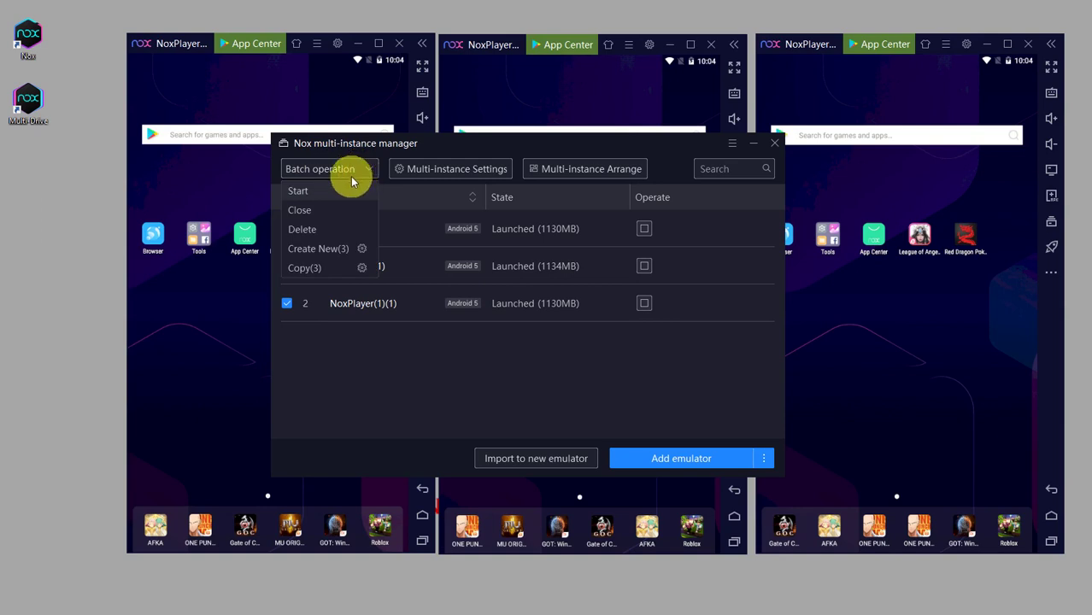
{"action": "left_click", "coordinate": [329, 215]}
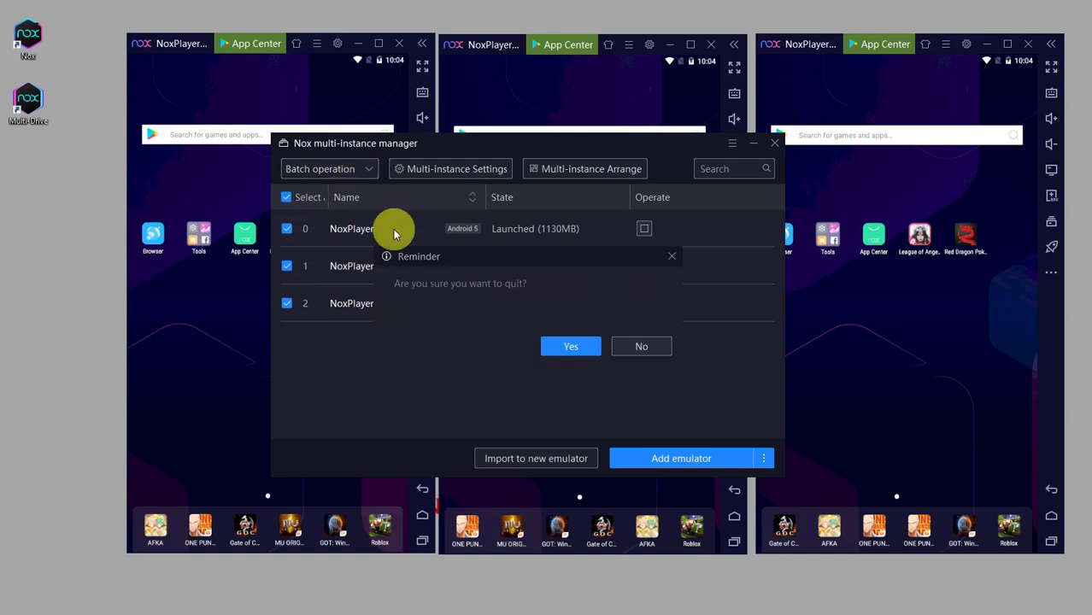
{"action": "left_click", "coordinate": [560, 343]}
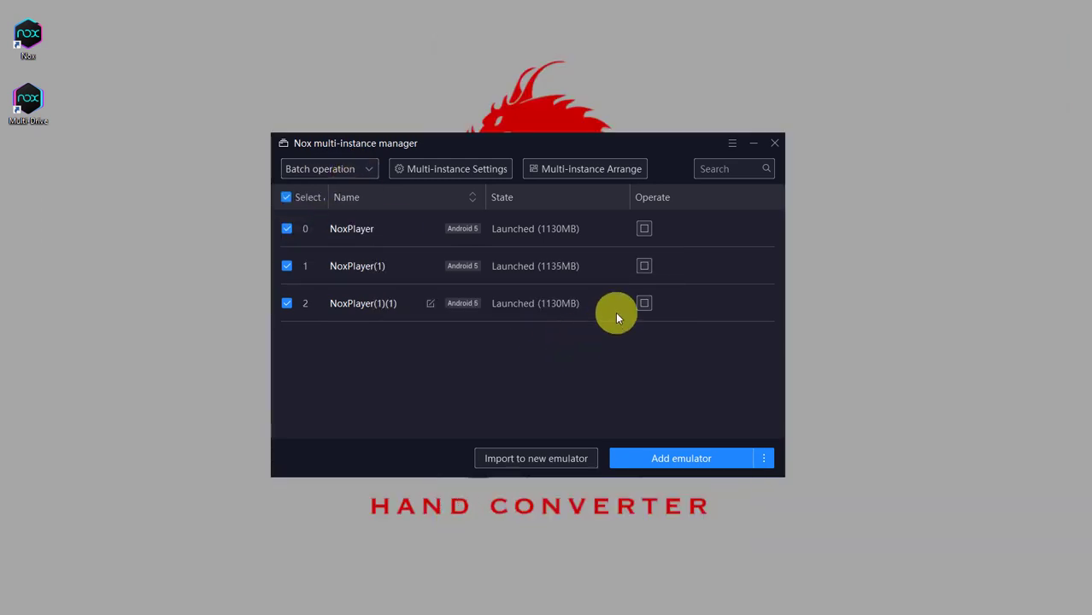